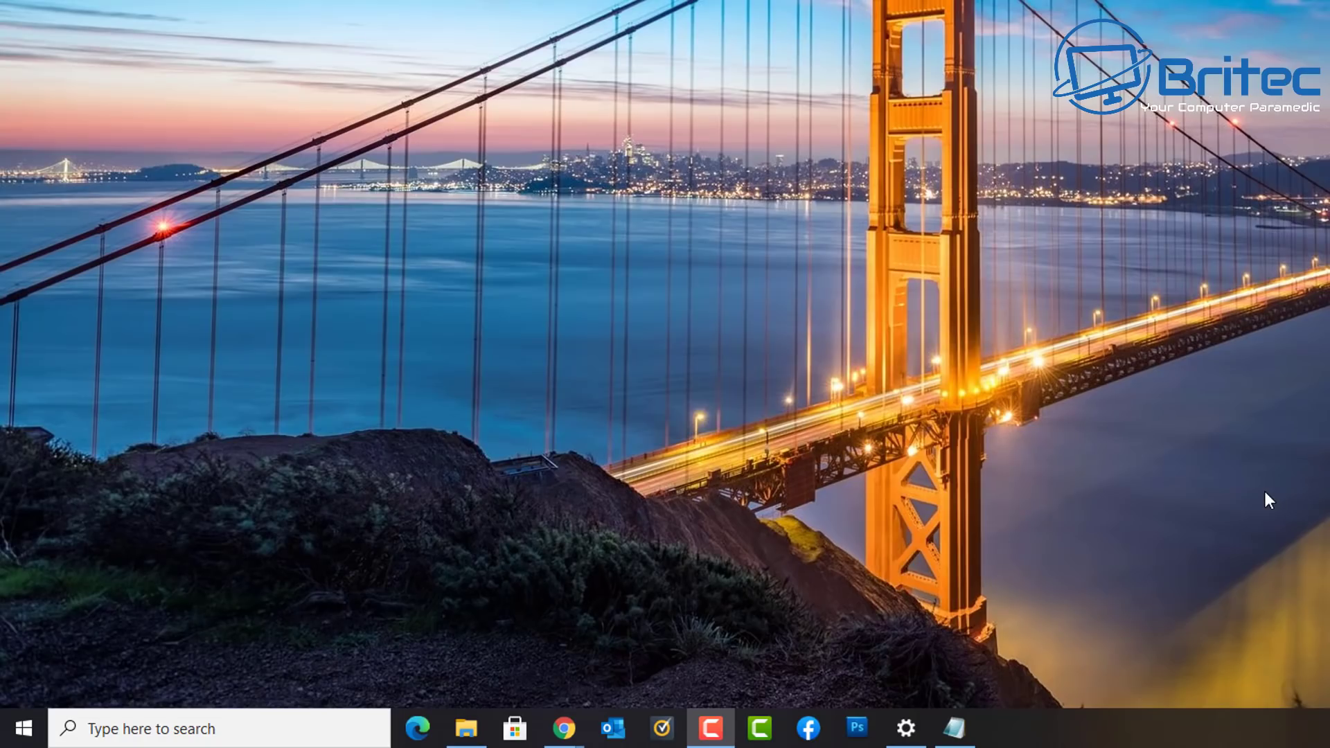
# - Launch Edit group policy by searching for gpedit
pyautogui.click(185, 731)
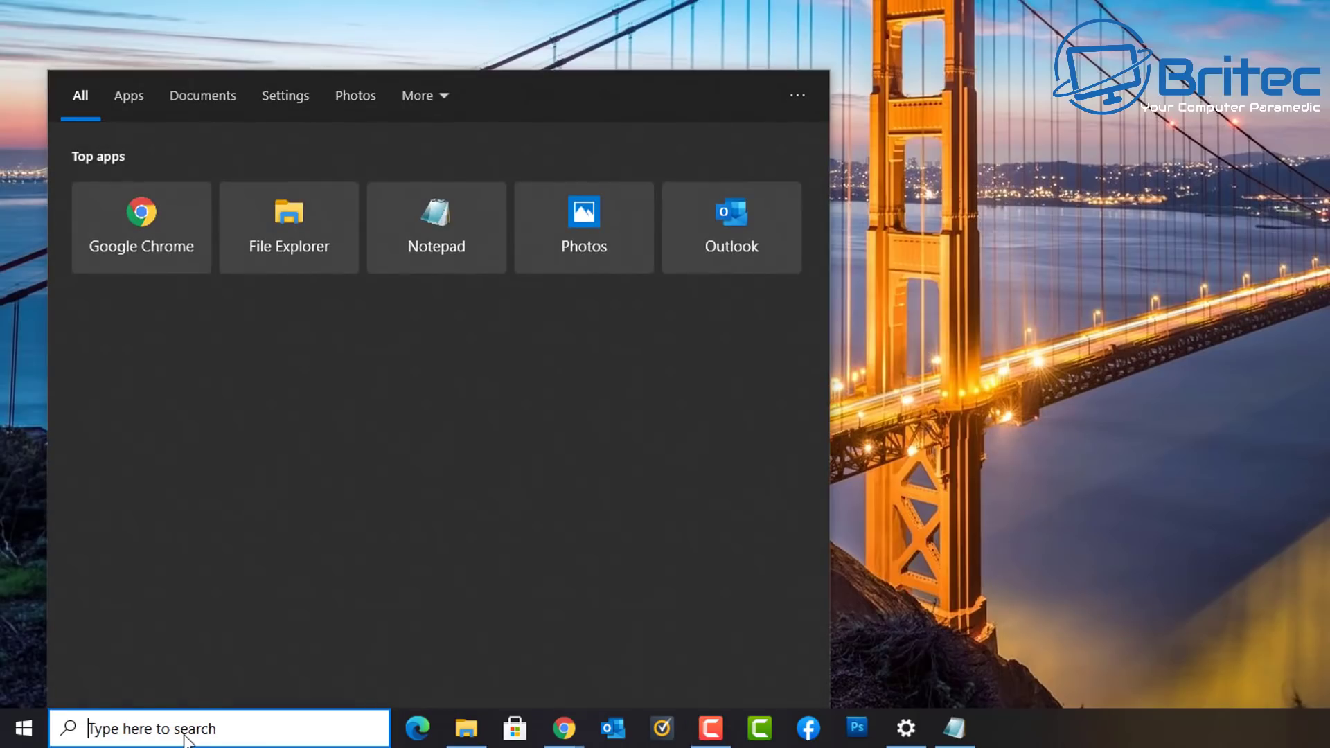
pyautogui.write('gpedit')
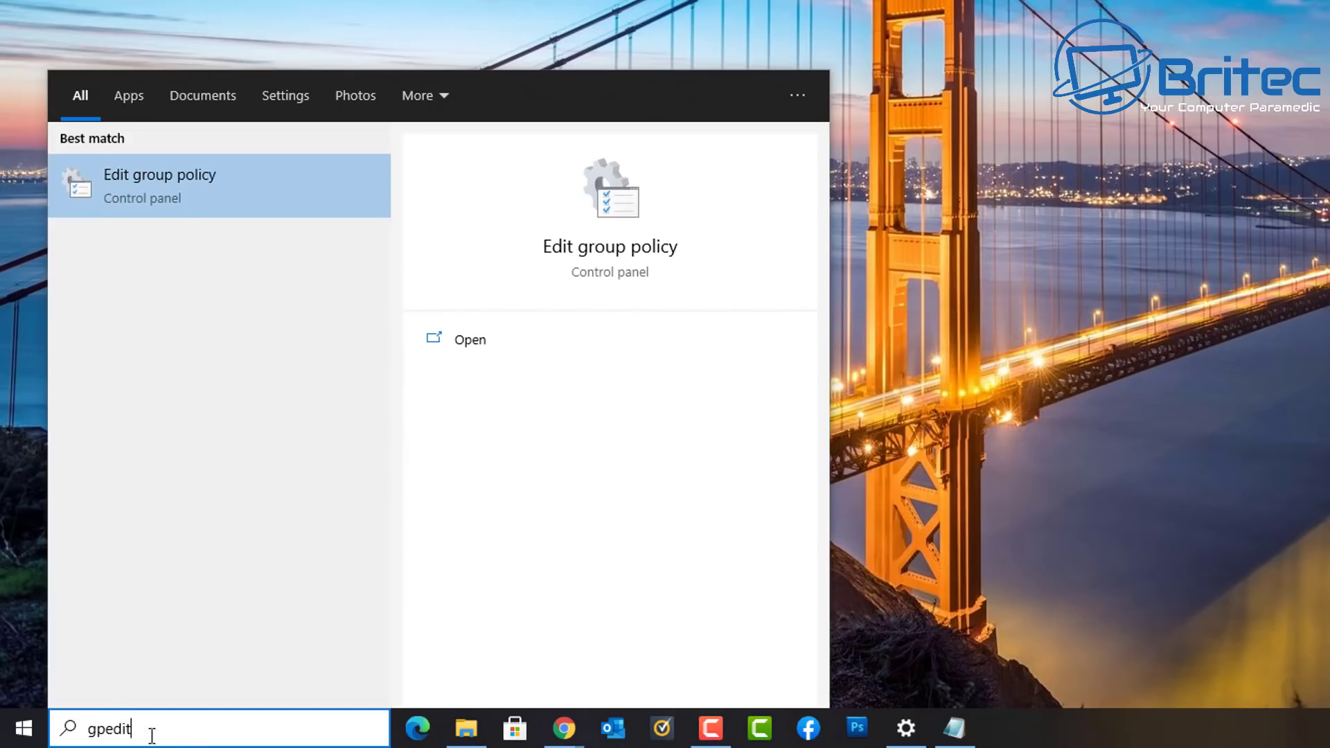
pyautogui.click(168, 191)
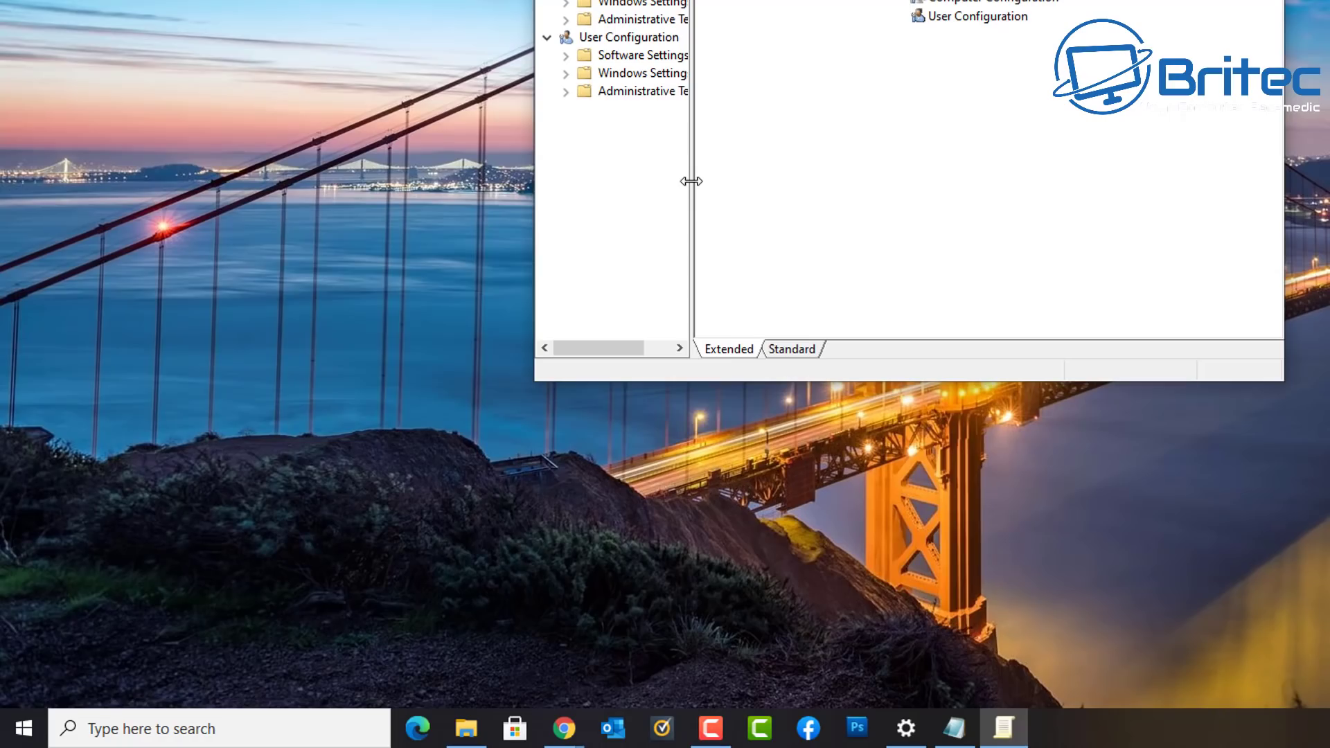
# - Widen the tree pane and expand Computer Configuration > Administrative Templates
pyautogui.moveTo(689, 181); pyautogui.dragTo(764, 184)
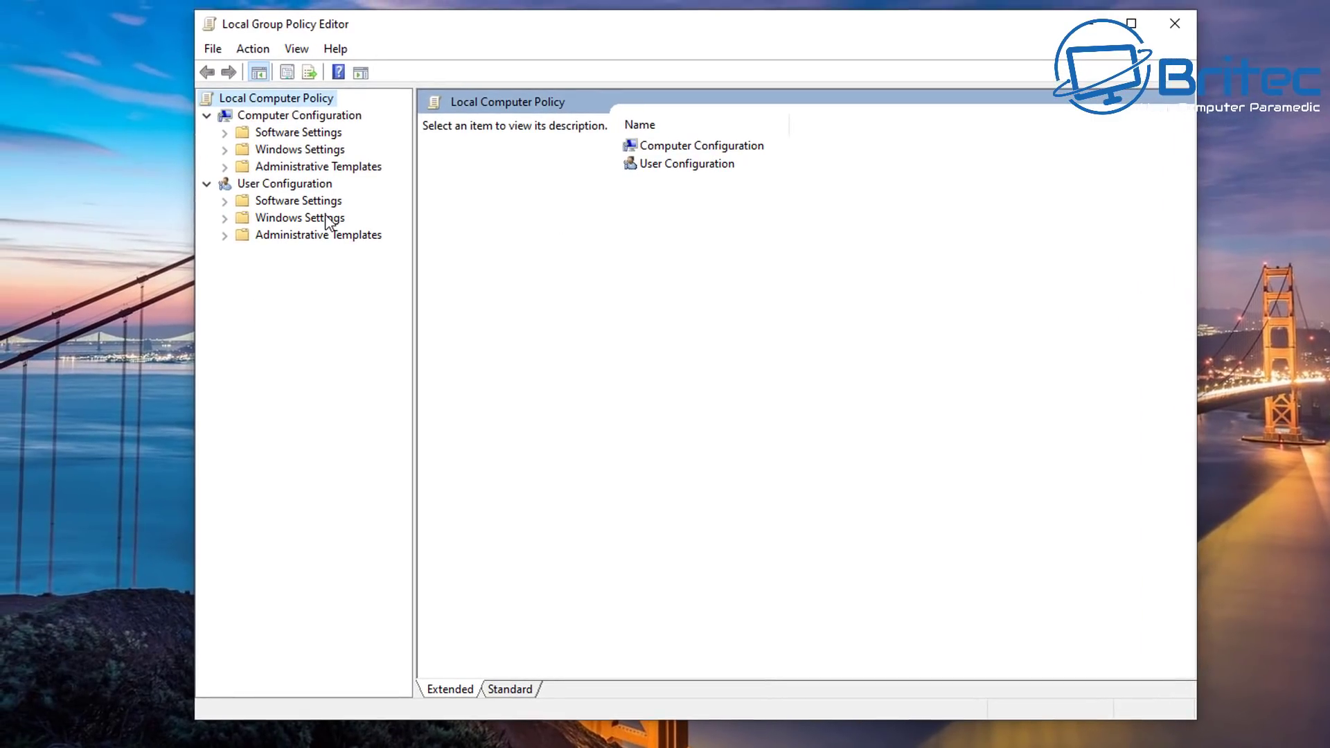
pyautogui.click(302, 115)
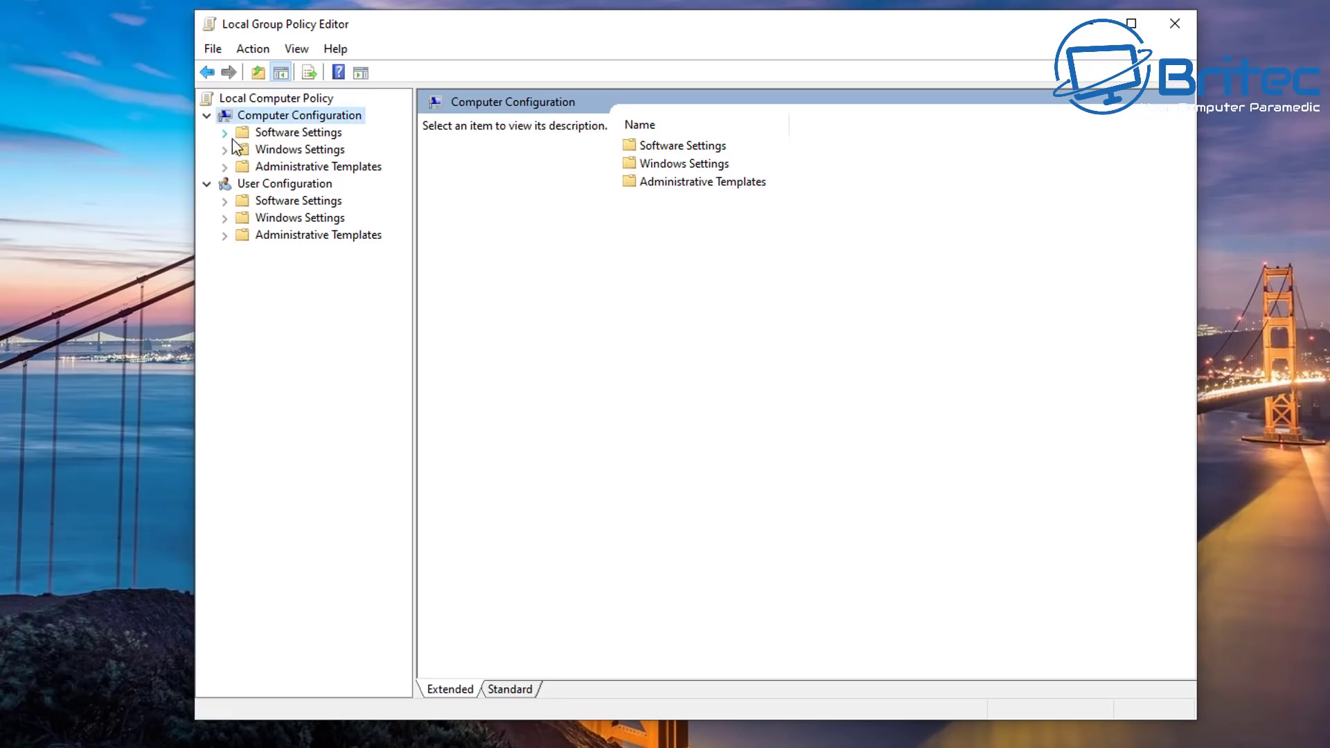
pyautogui.click(288, 166)
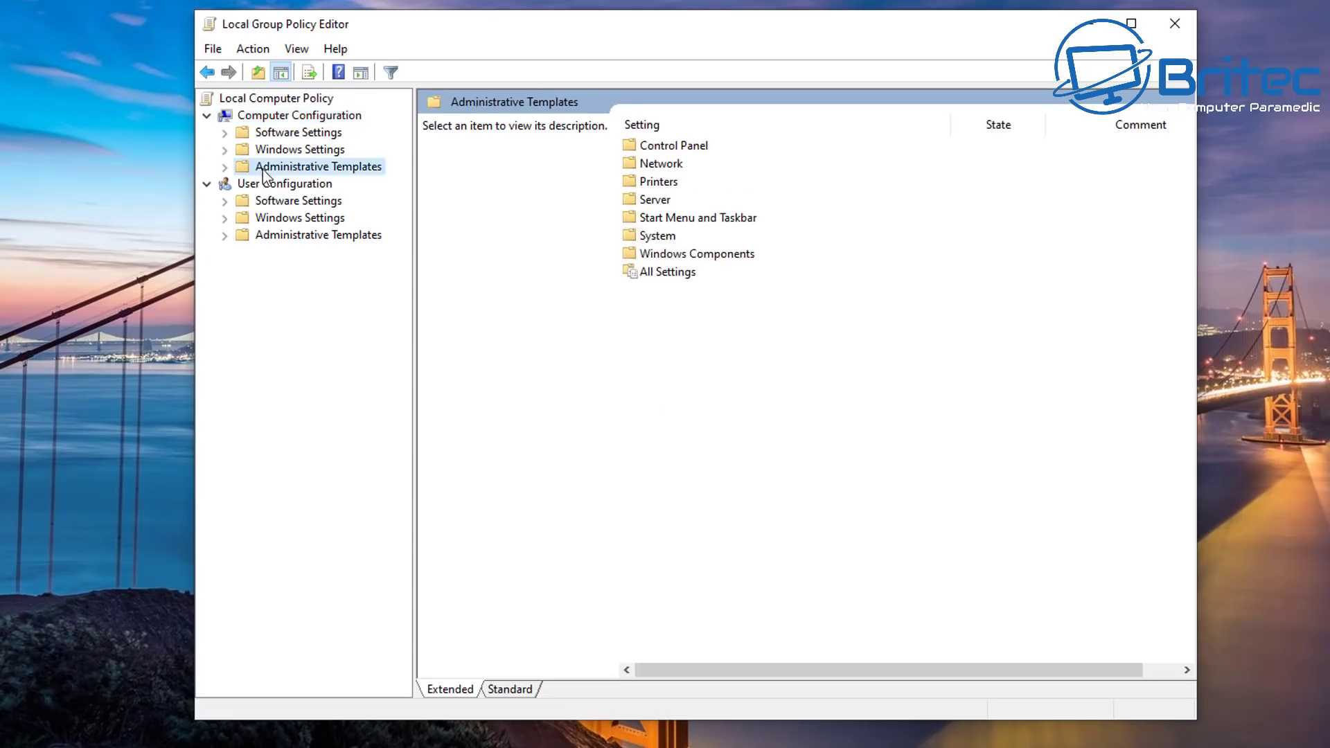
pyautogui.doubleClick(266, 170)
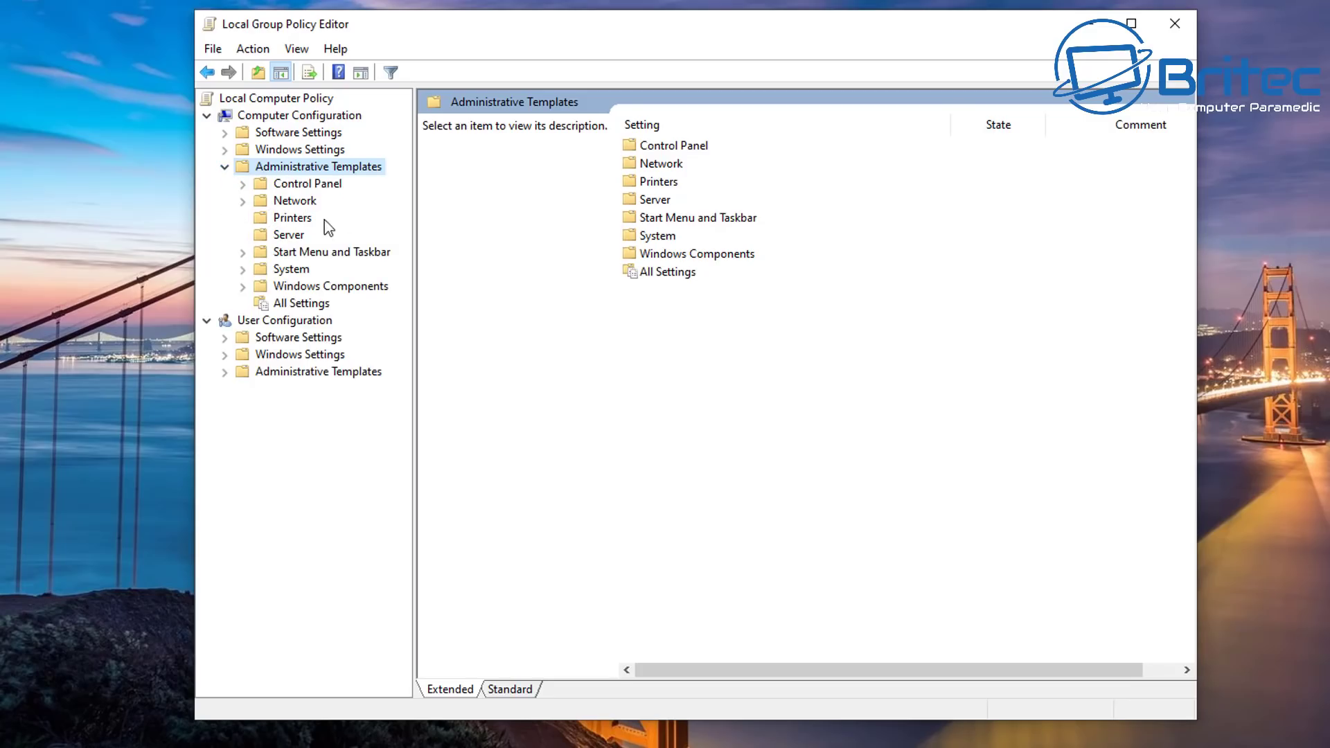
# - Expand Network, open QoS Packet Scheduler, and select Limit reservable bandwidth to read its description
pyautogui.click(299, 202)
pyautogui.click(242, 202)
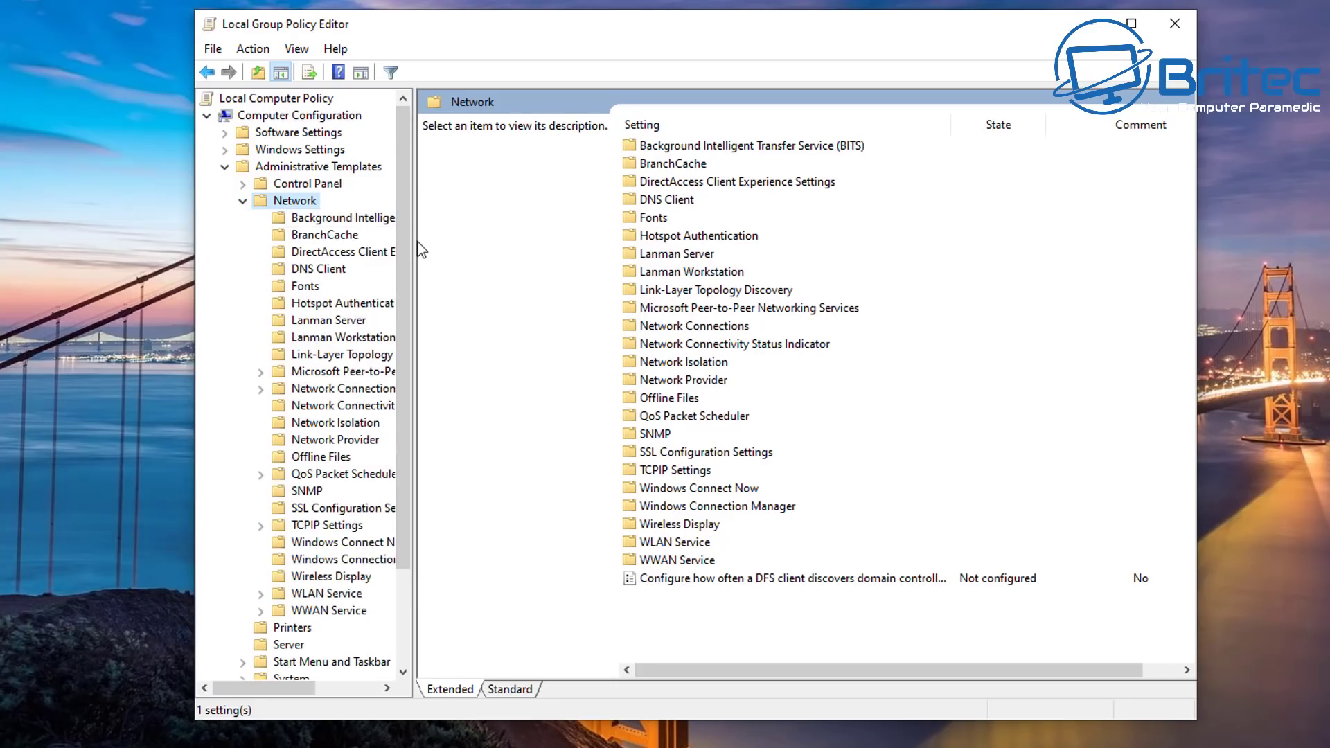
pyautogui.moveTo(416, 258); pyautogui.dragTo(540, 251)
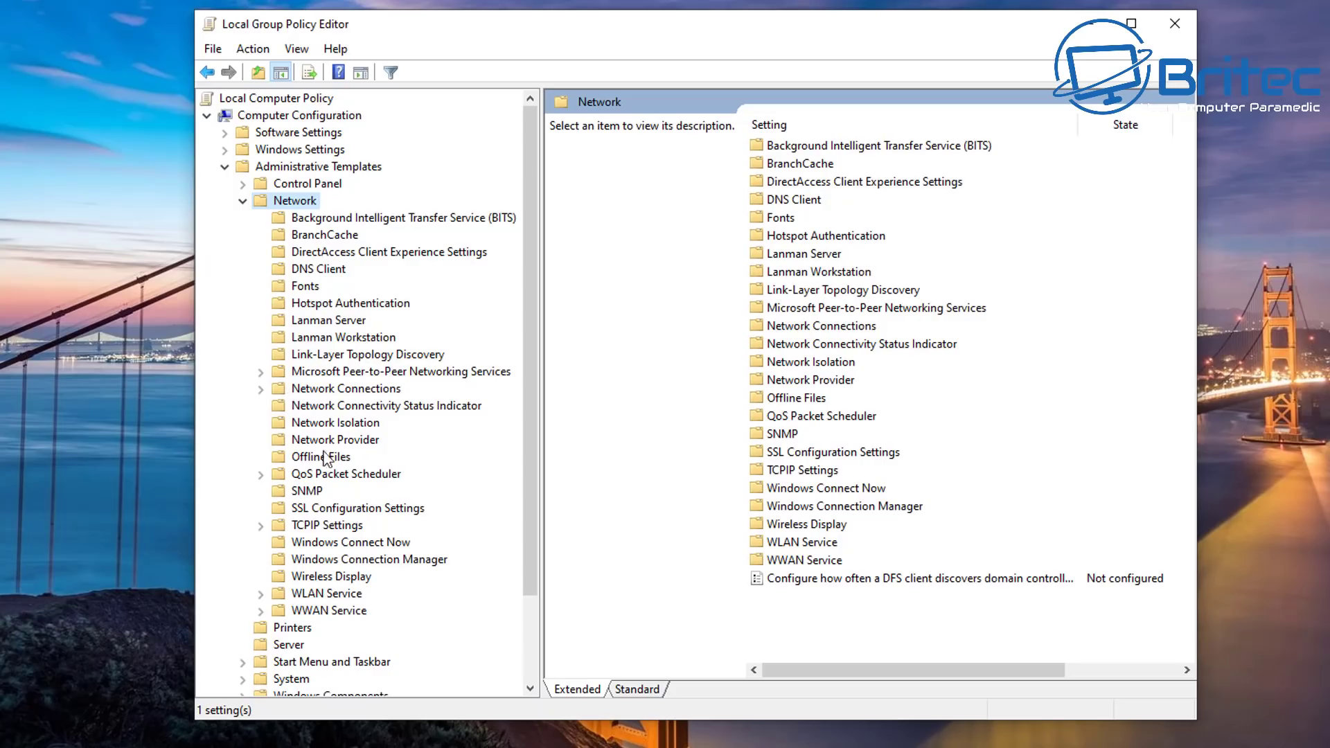
pyautogui.click(308, 473)
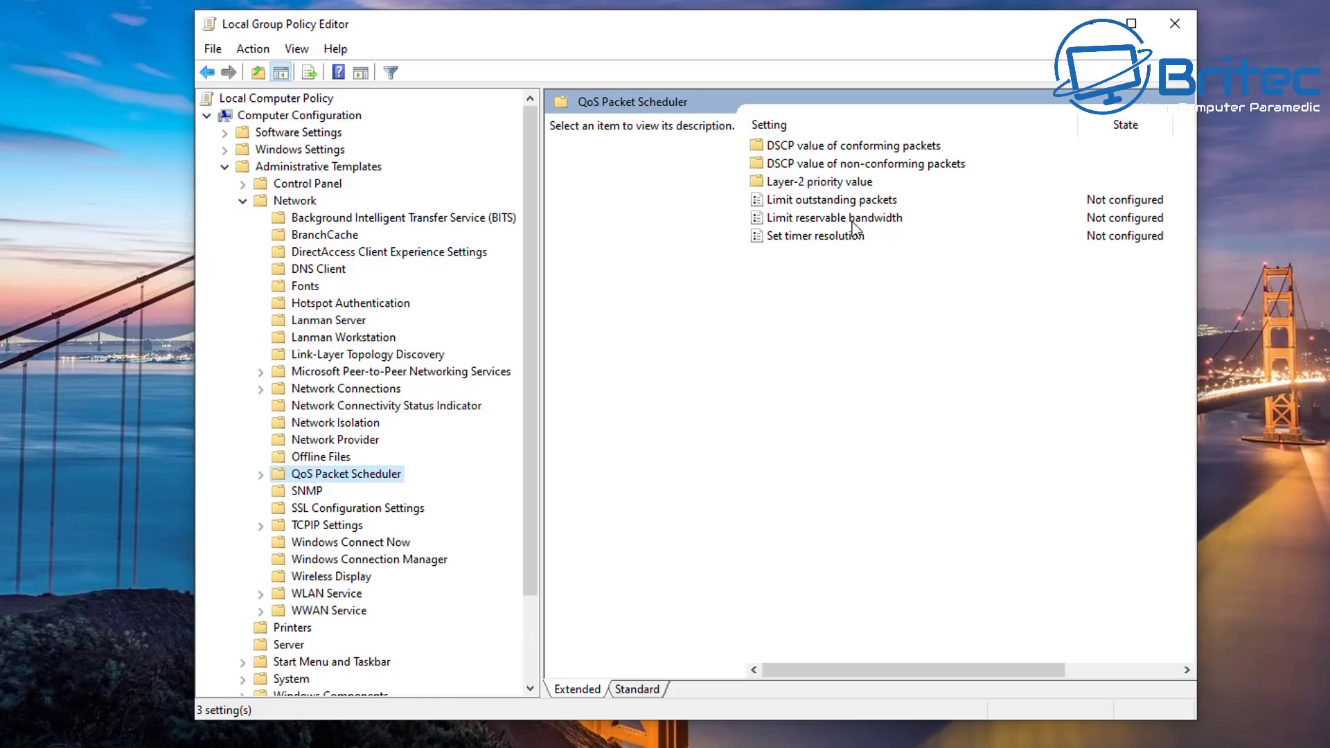
pyautogui.click(819, 221)
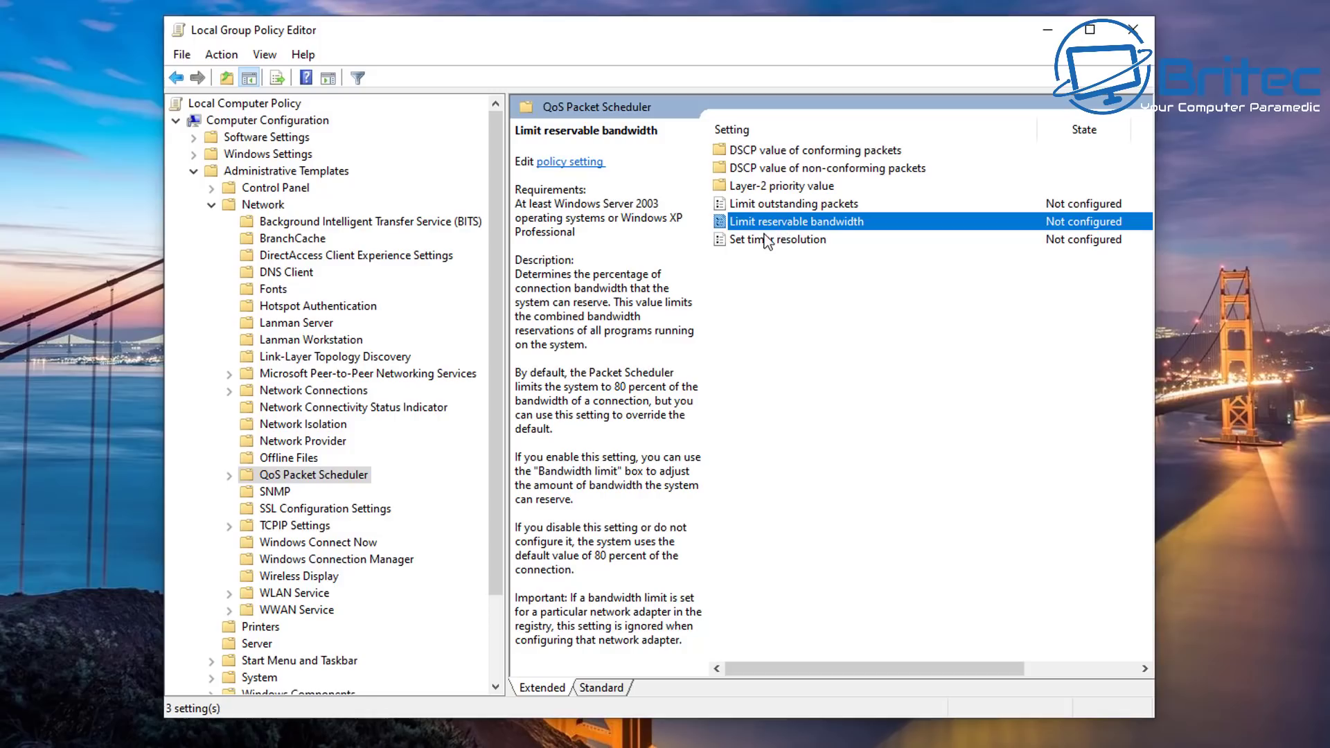
# - Enable Limit reservable bandwidth, change the bandwidth limit from 80 to 0%, and apply
pyautogui.doubleClick(819, 225)
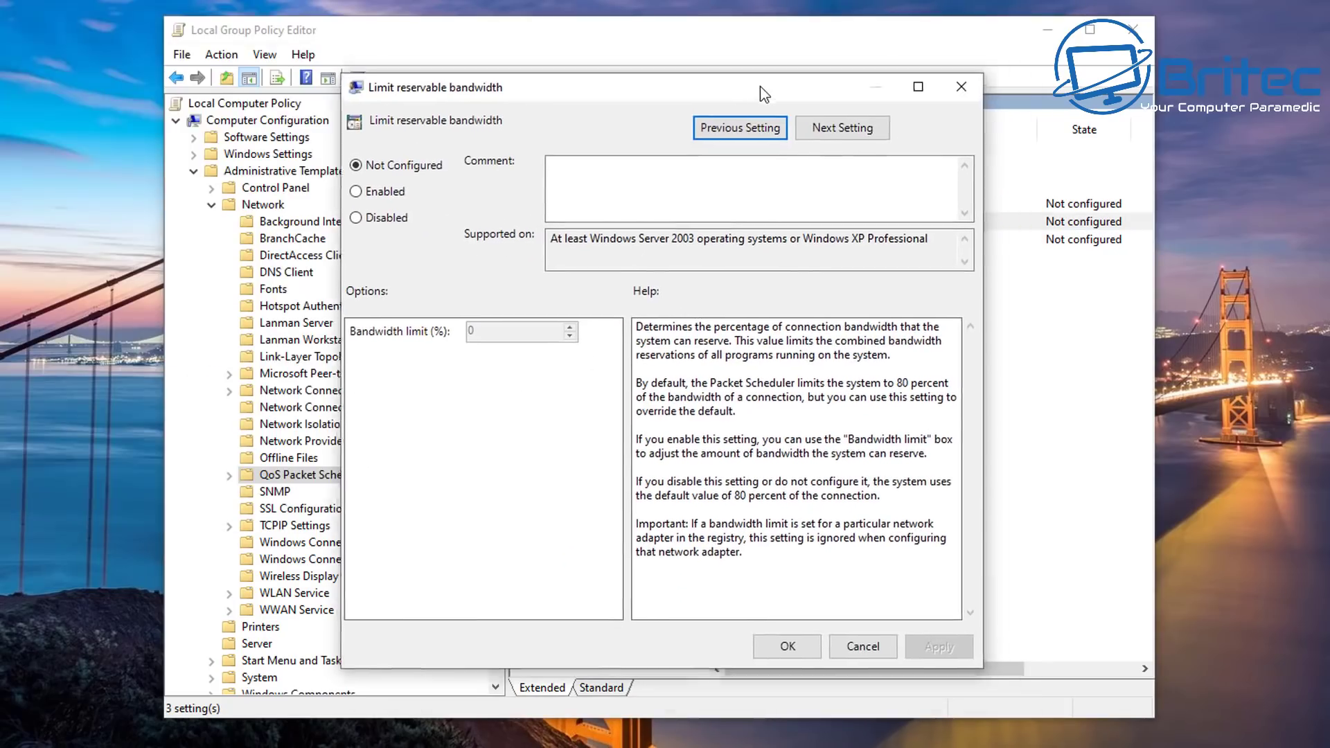
pyautogui.moveTo(759, 86); pyautogui.dragTo(757, 86)
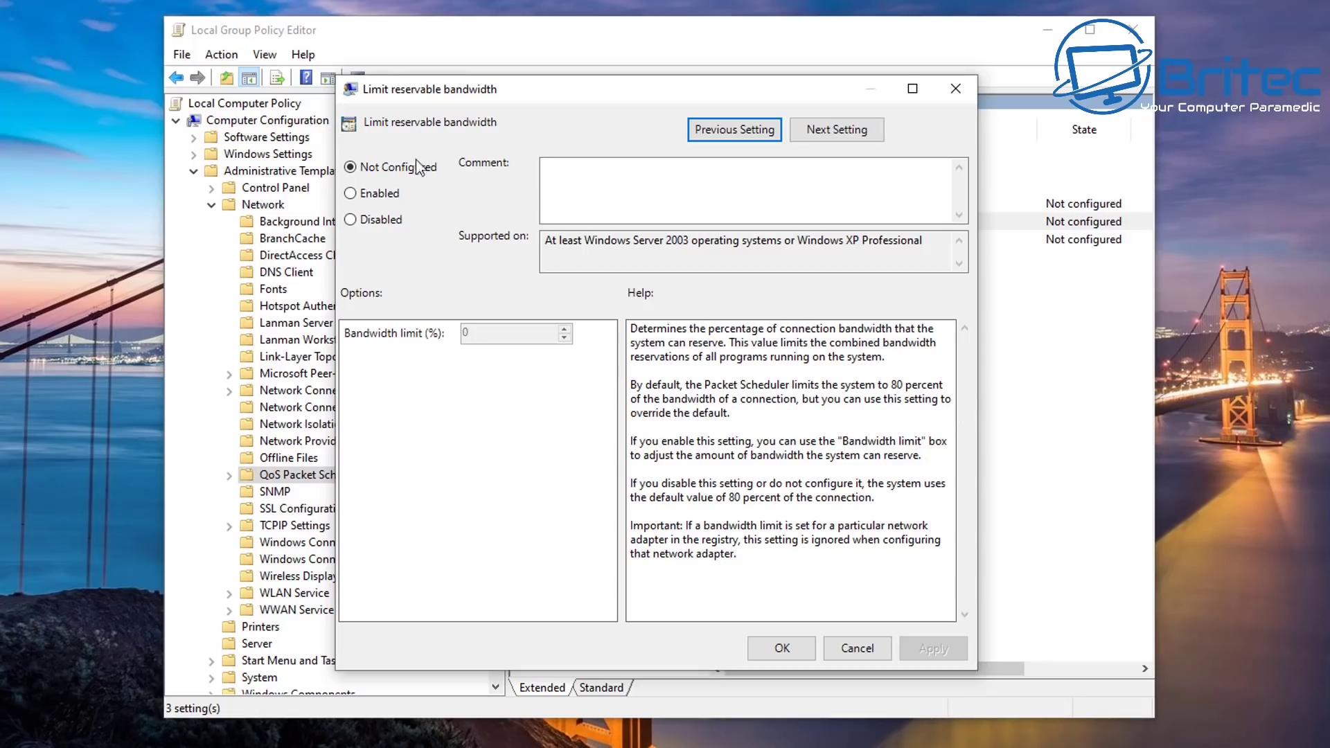
pyautogui.click(351, 193)
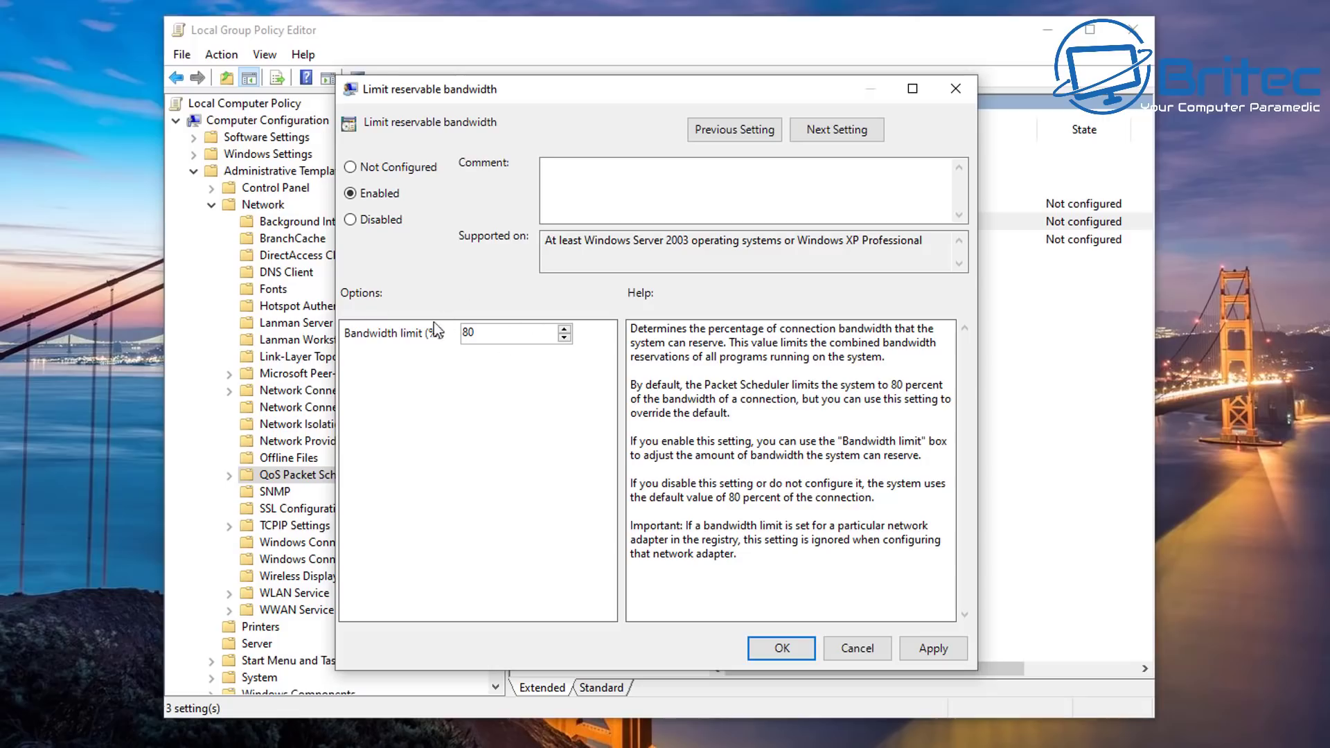
pyautogui.doubleClick(471, 334)
pyautogui.write('0')
pyautogui.click(933, 642)
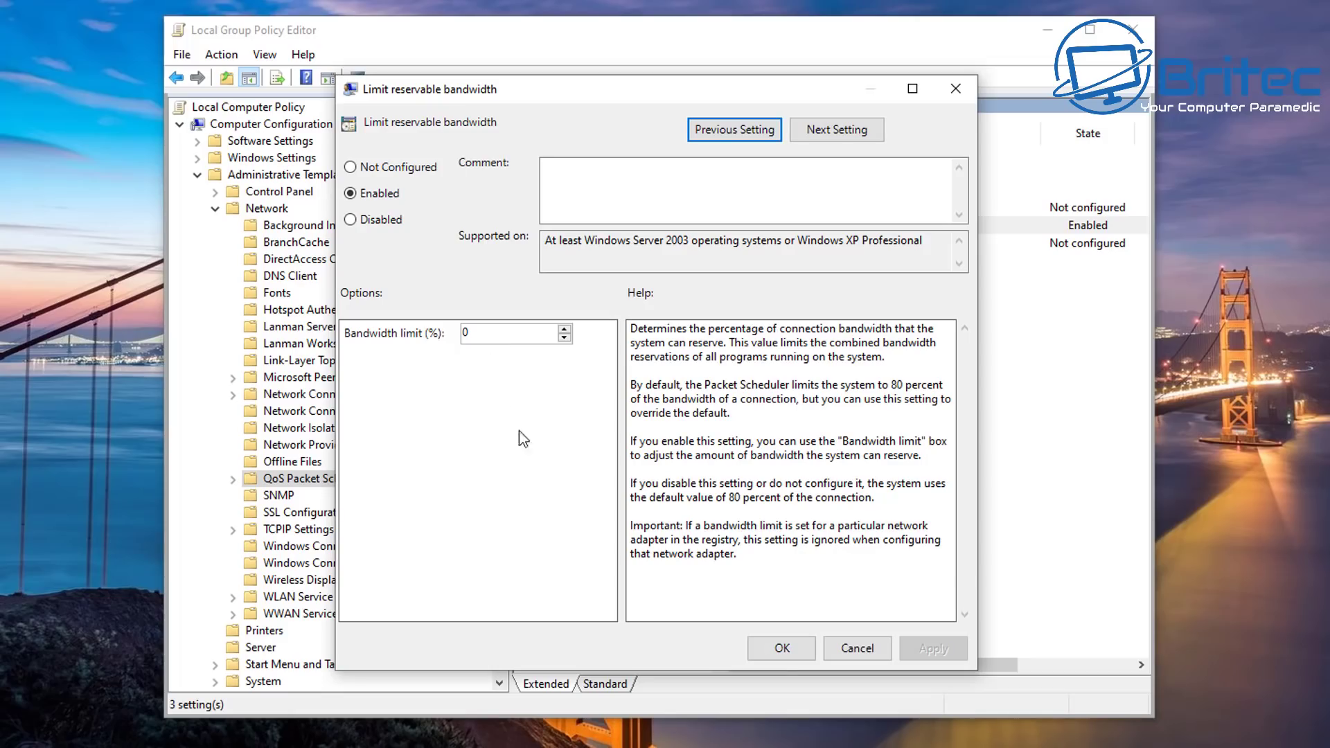
pyautogui.click(780, 650)
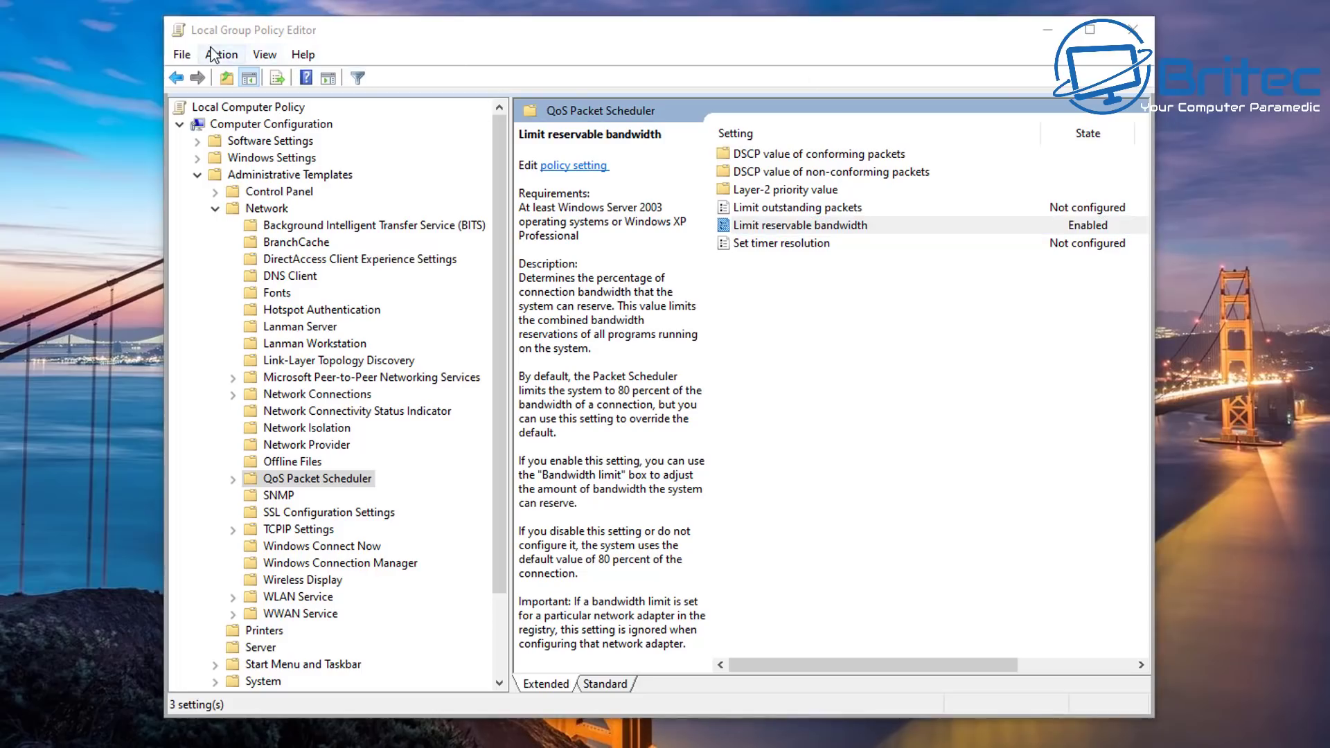
# - Minimize the Group Policy Editor and launch Registry Editor via a regedit search
pyautogui.click(1047, 33)
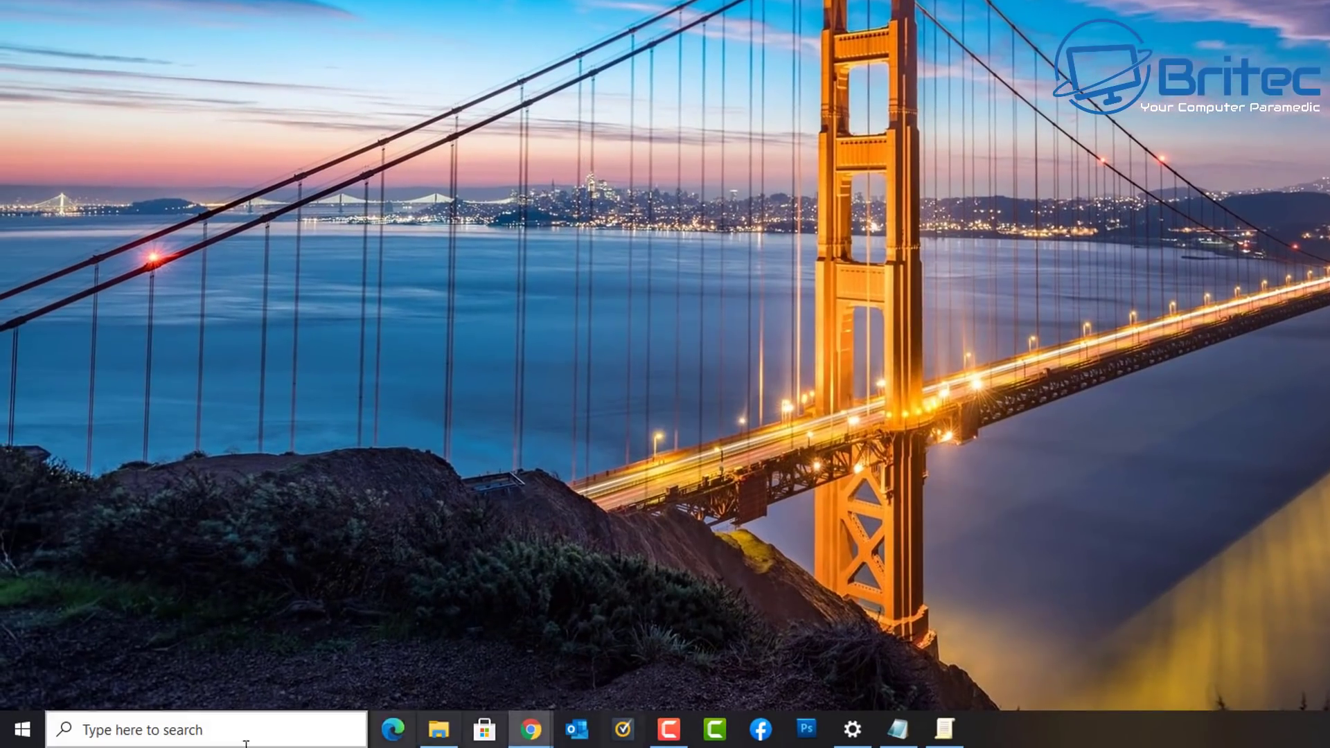
pyautogui.click(134, 728)
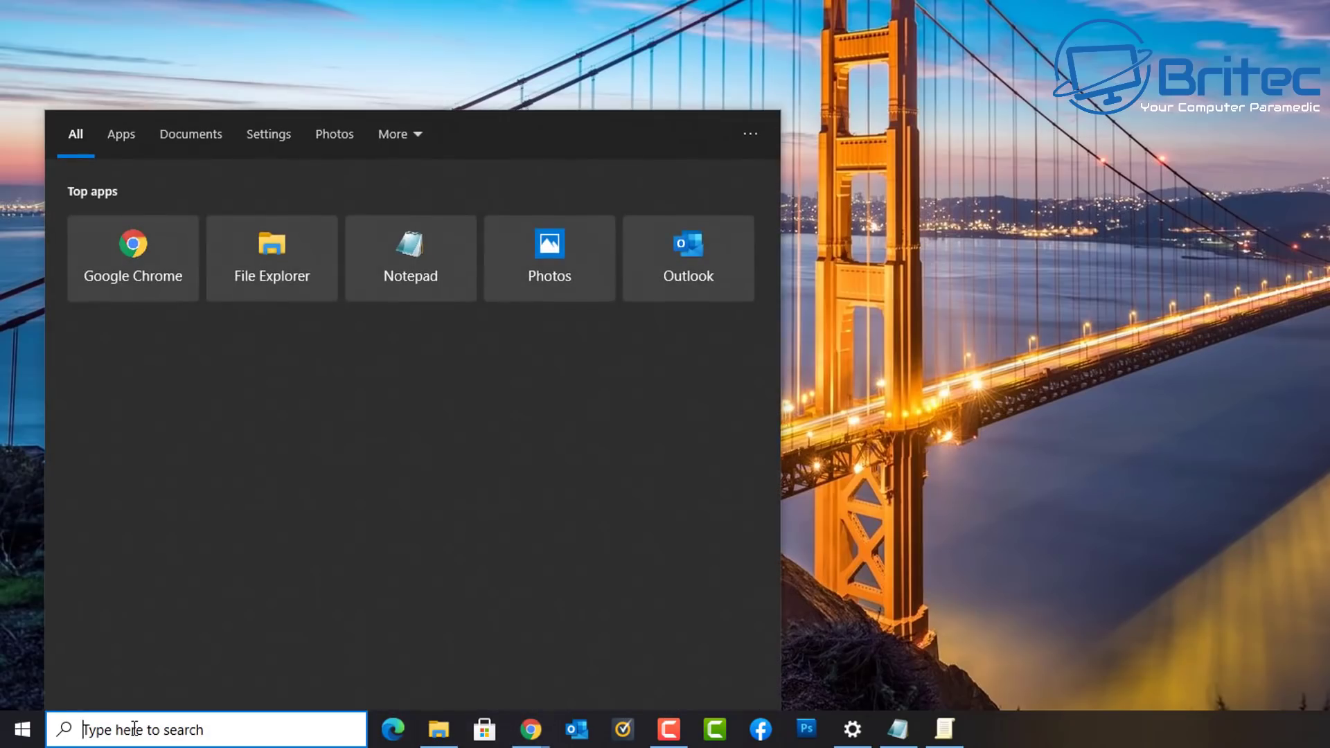
pyautogui.write('regedit')
pyautogui.click(205, 238)
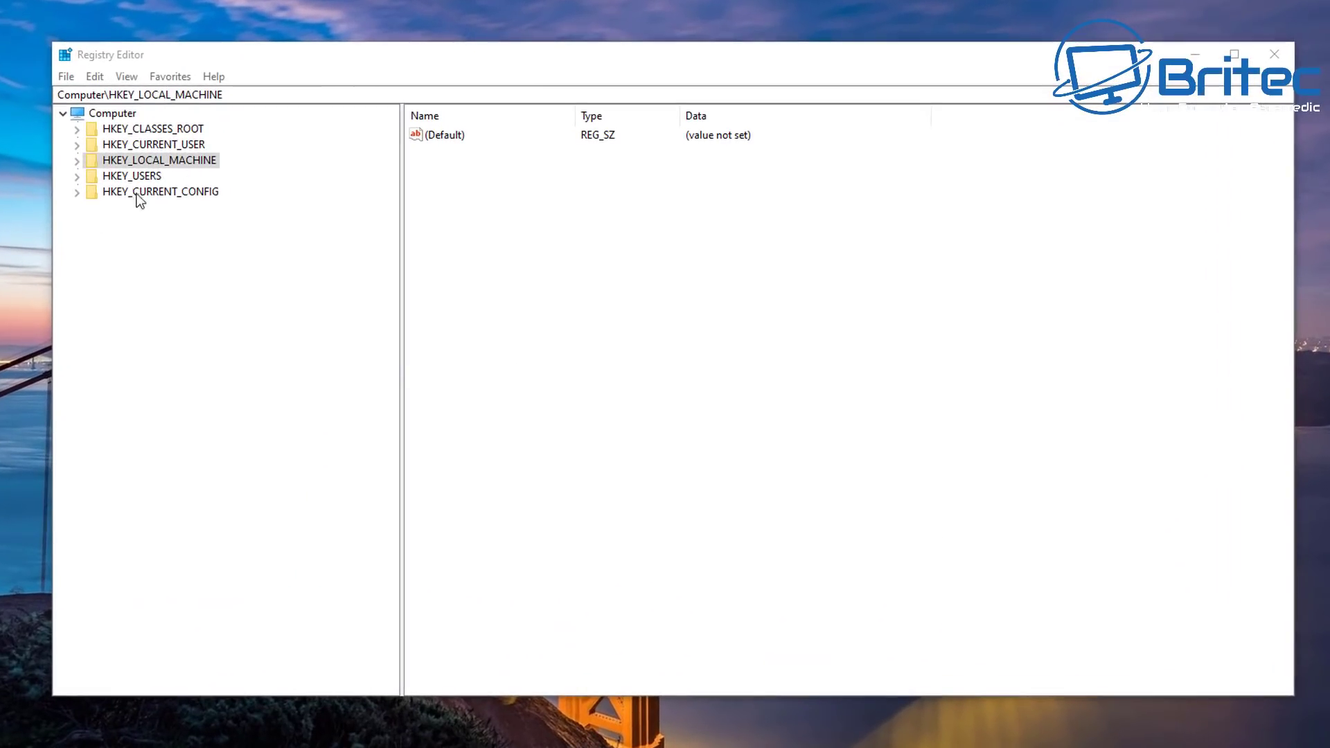
# - Expand HKEY_LOCAL_MACHINE\SOFTWARE\Policies in the registry tree
pyautogui.click(120, 165)
pyautogui.click(77, 161)
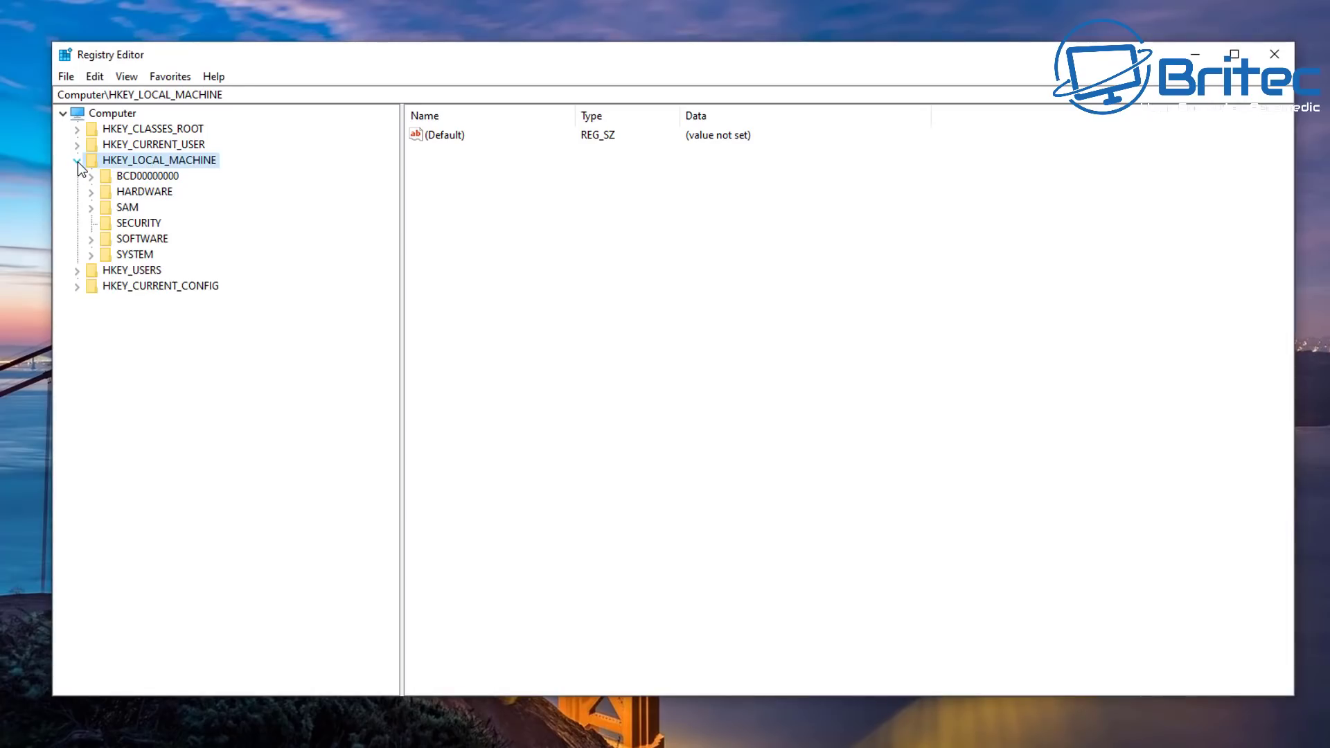
pyautogui.click(153, 241)
pyautogui.click(92, 241)
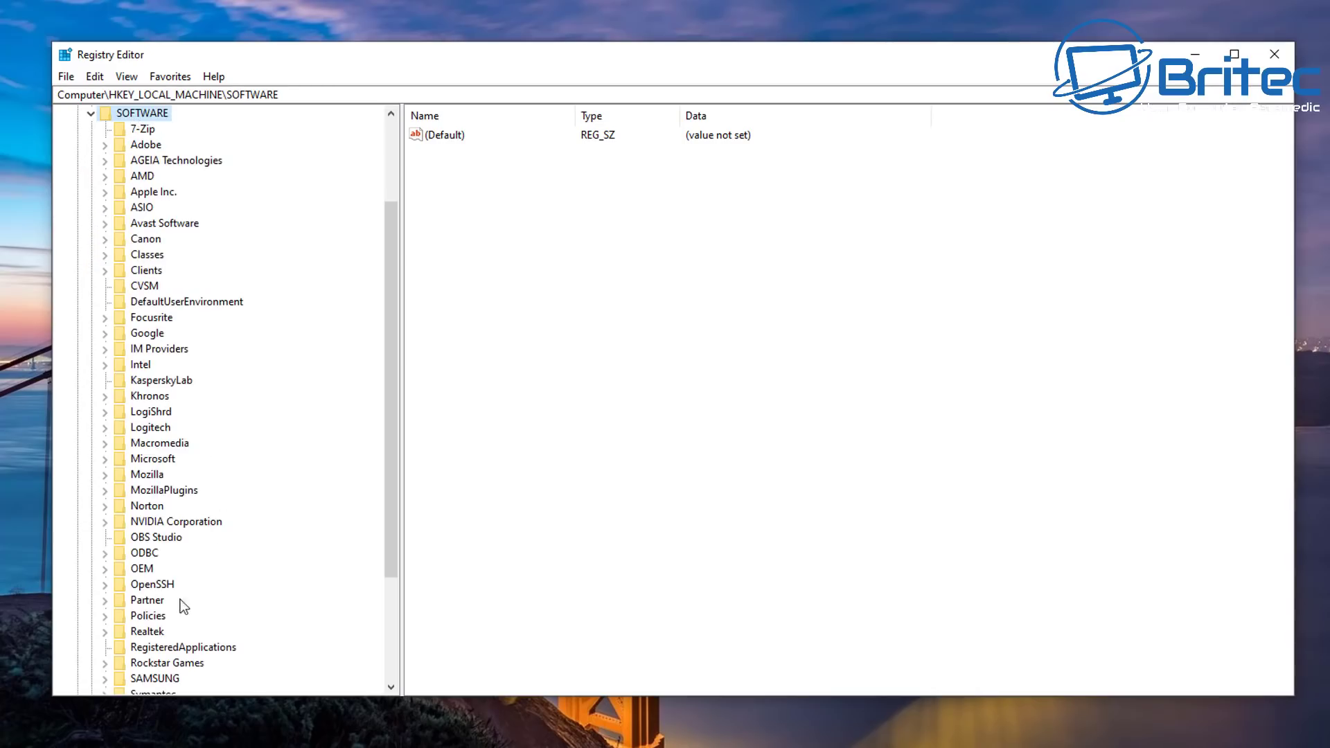
pyautogui.click(148, 616)
pyautogui.click(104, 616)
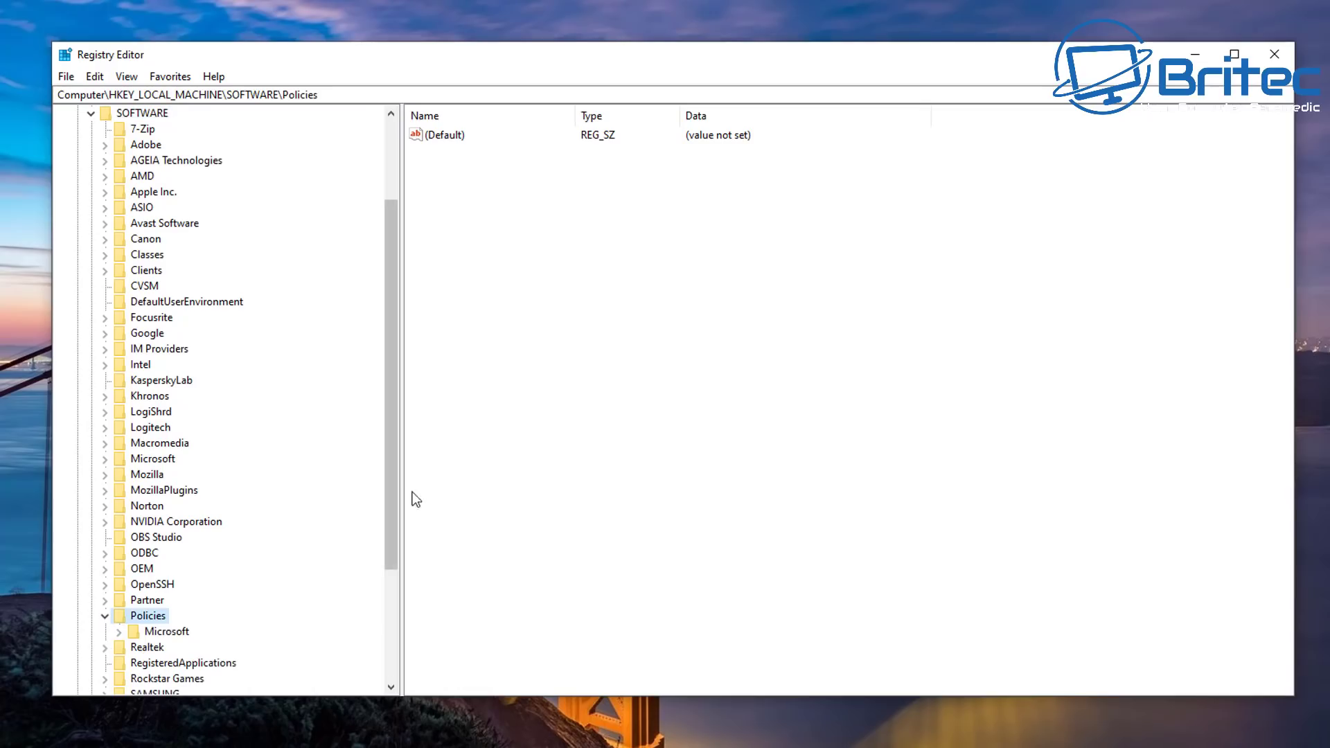
pyautogui.moveTo(394, 472); pyautogui.dragTo(394, 604)
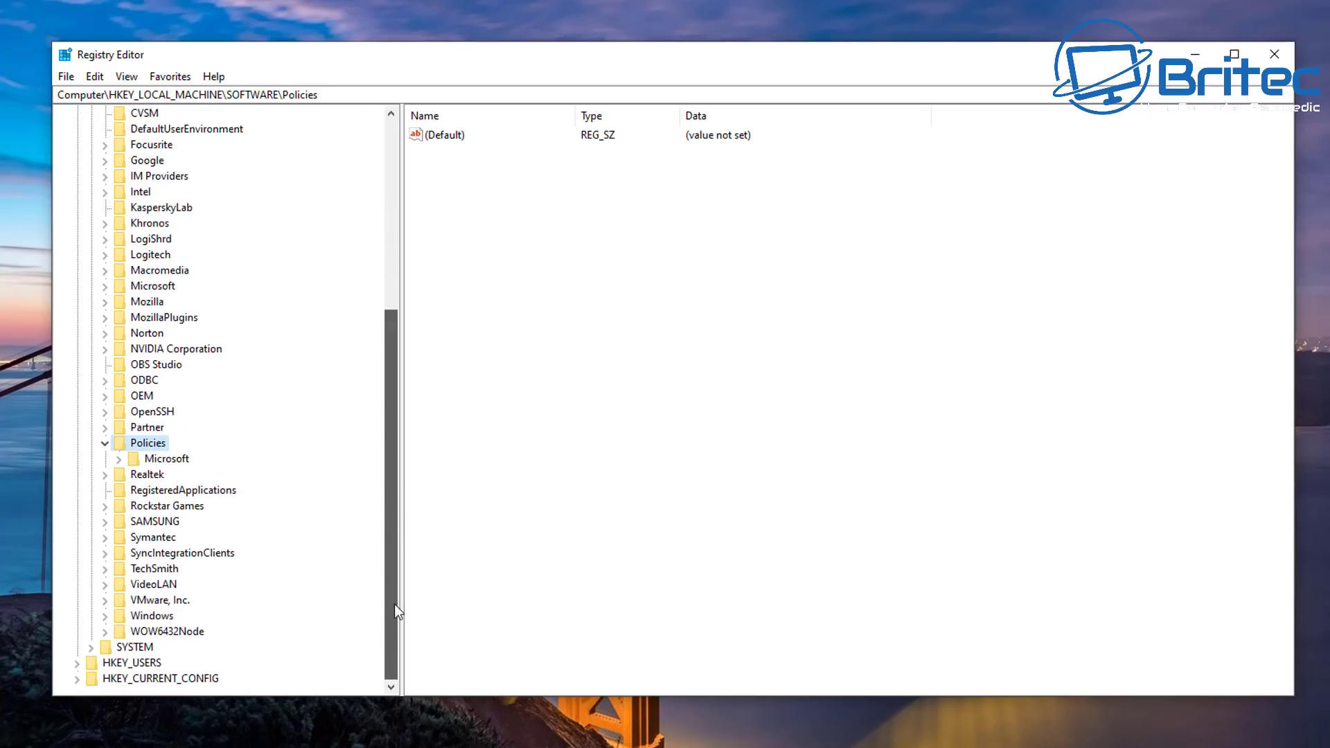
# - Expand Microsoft\Windows, open Psched, and select its NonBestEffortLimit value
pyautogui.click(174, 461)
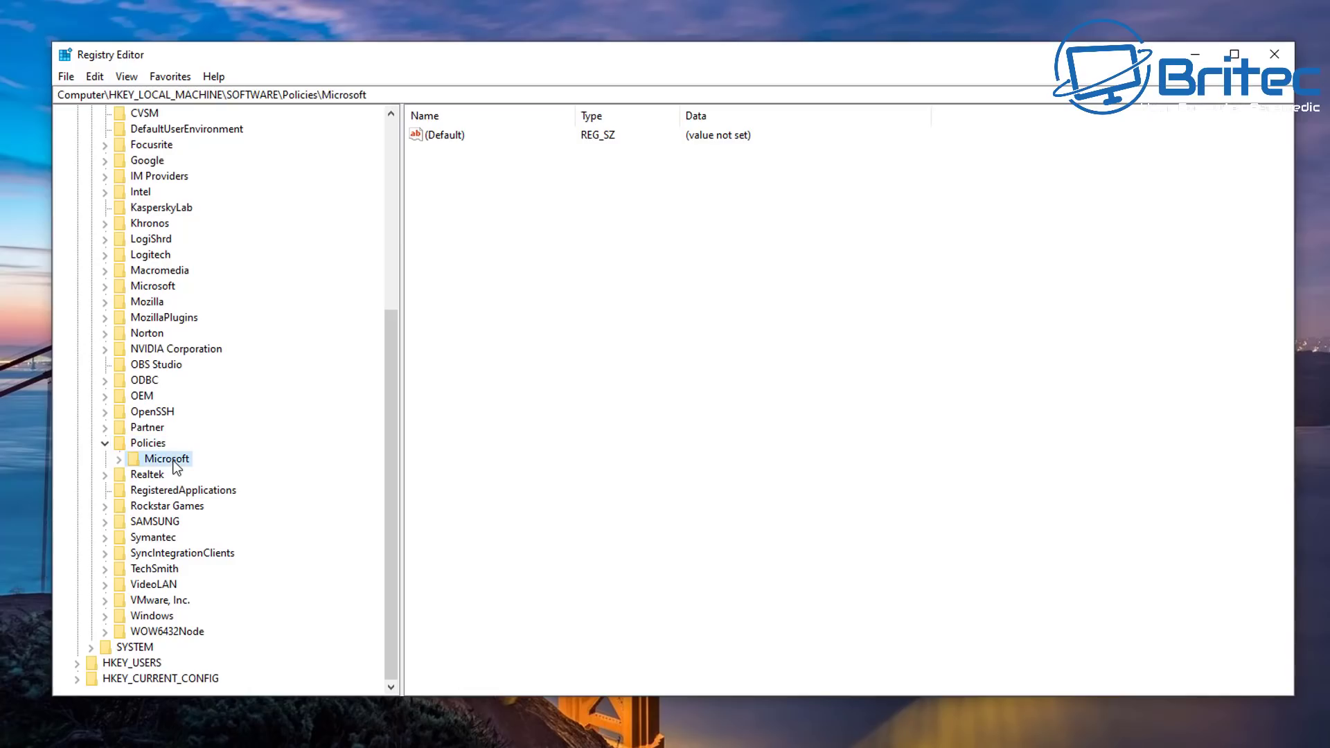
pyautogui.click(119, 460)
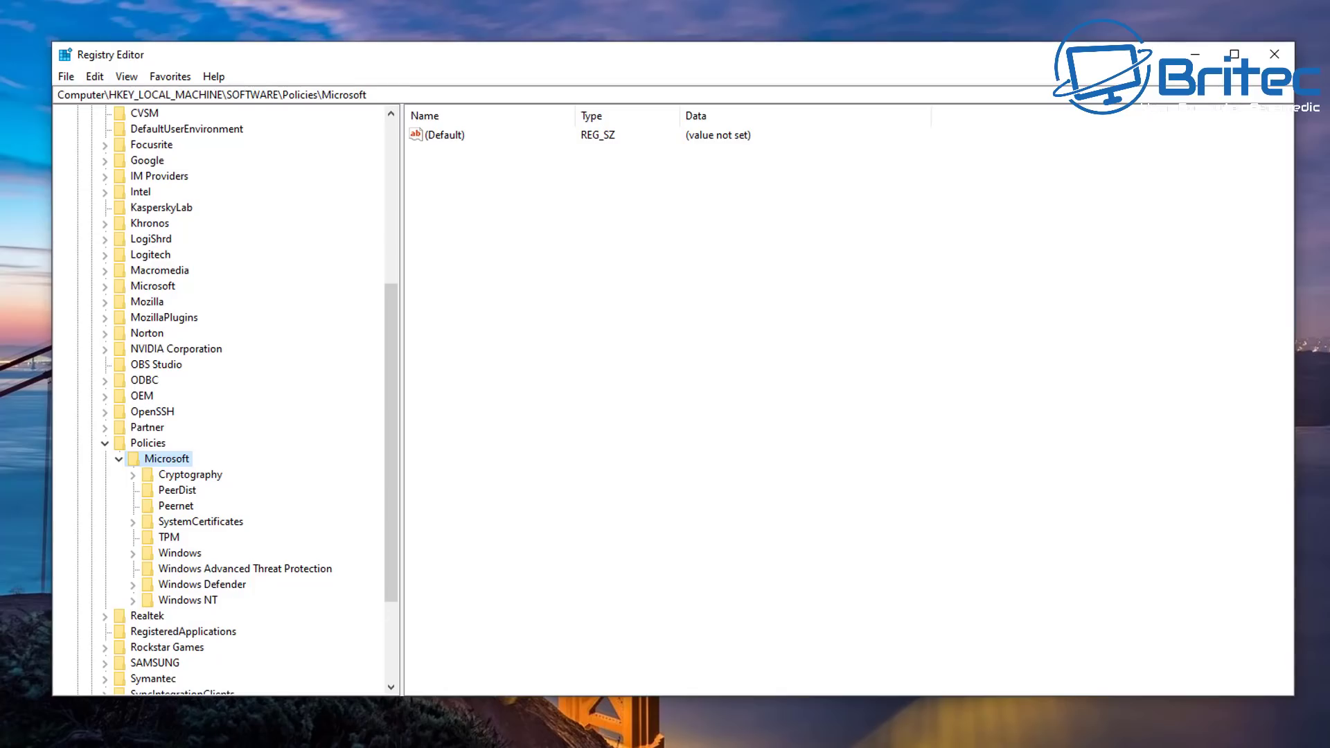
pyautogui.click(138, 557)
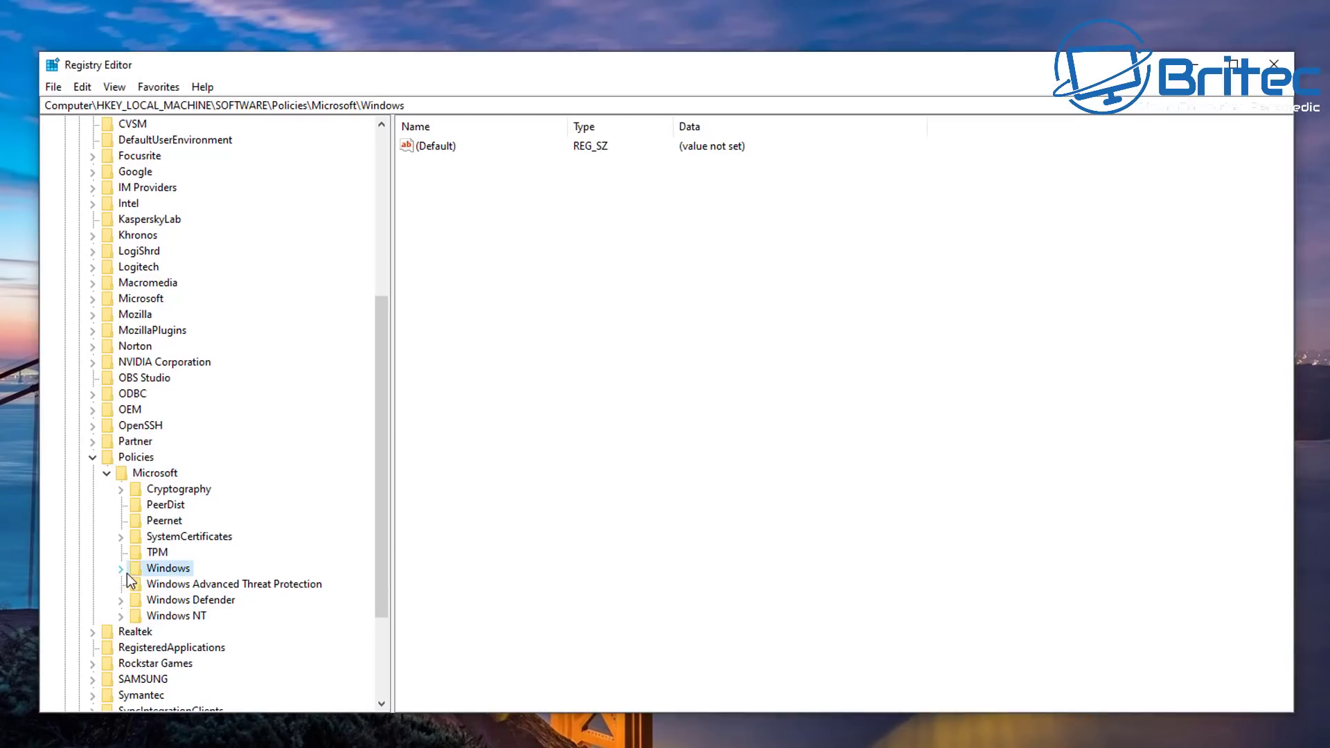
pyautogui.click(125, 570)
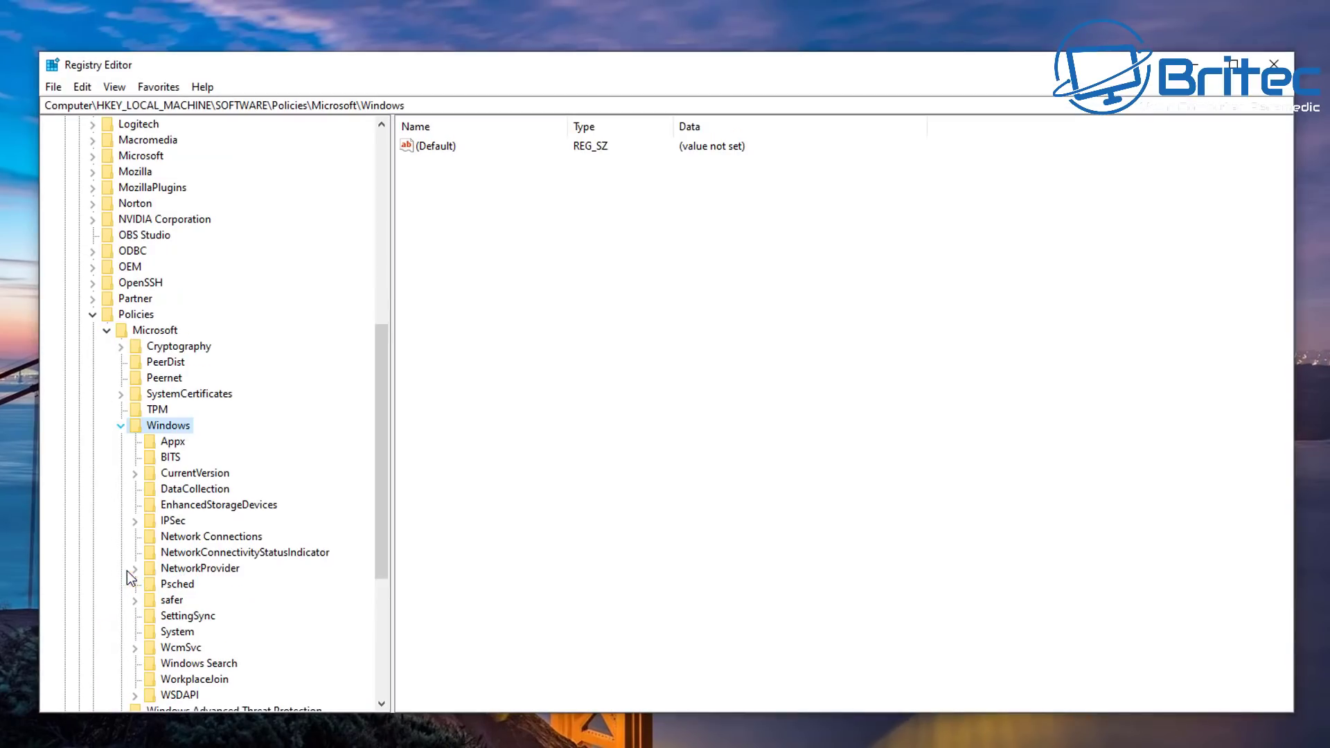
pyautogui.click(178, 586)
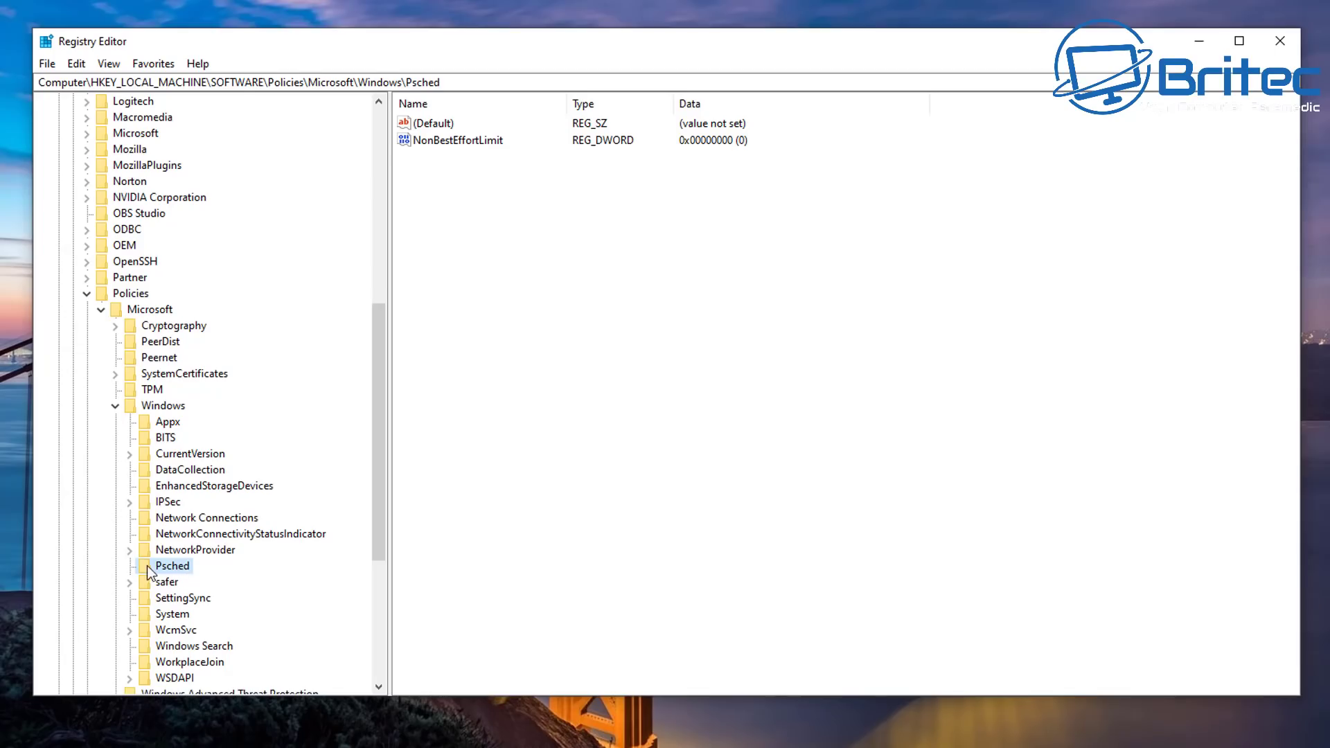
pyautogui.click(457, 140)
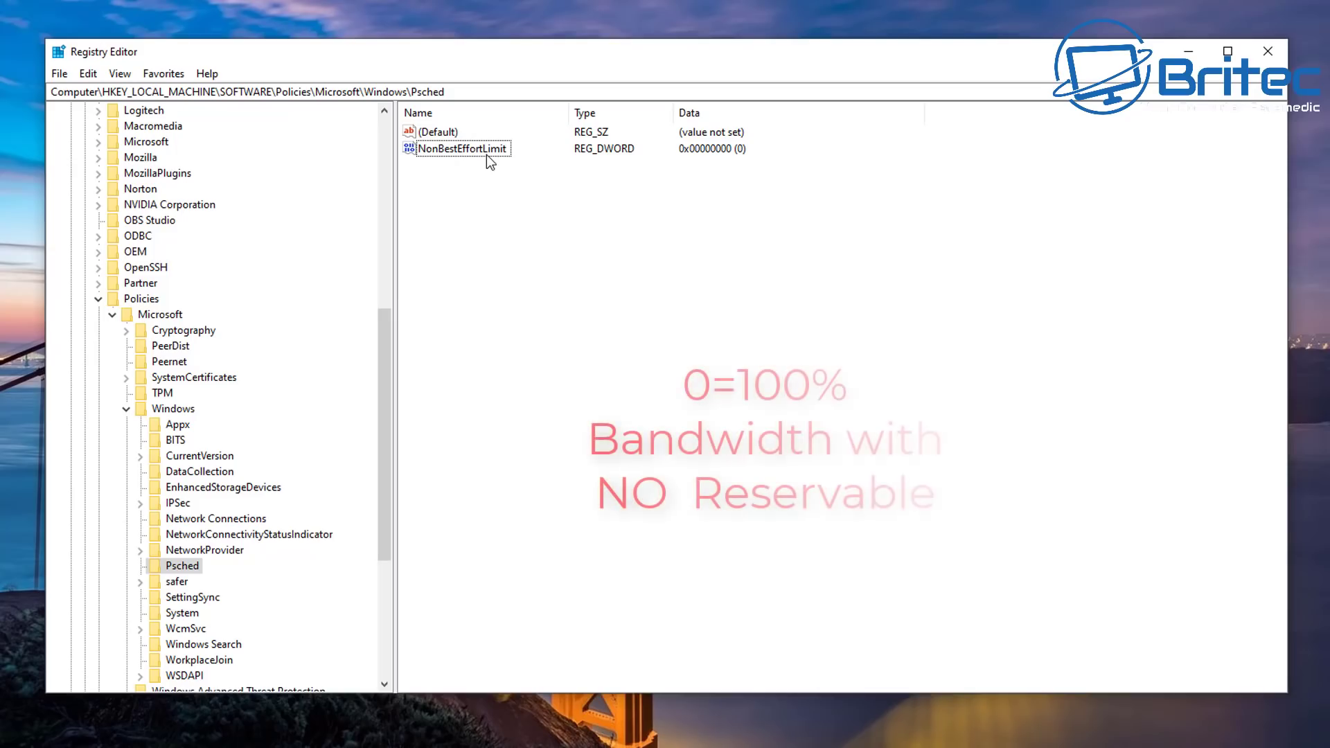
pyautogui.click(444, 150)
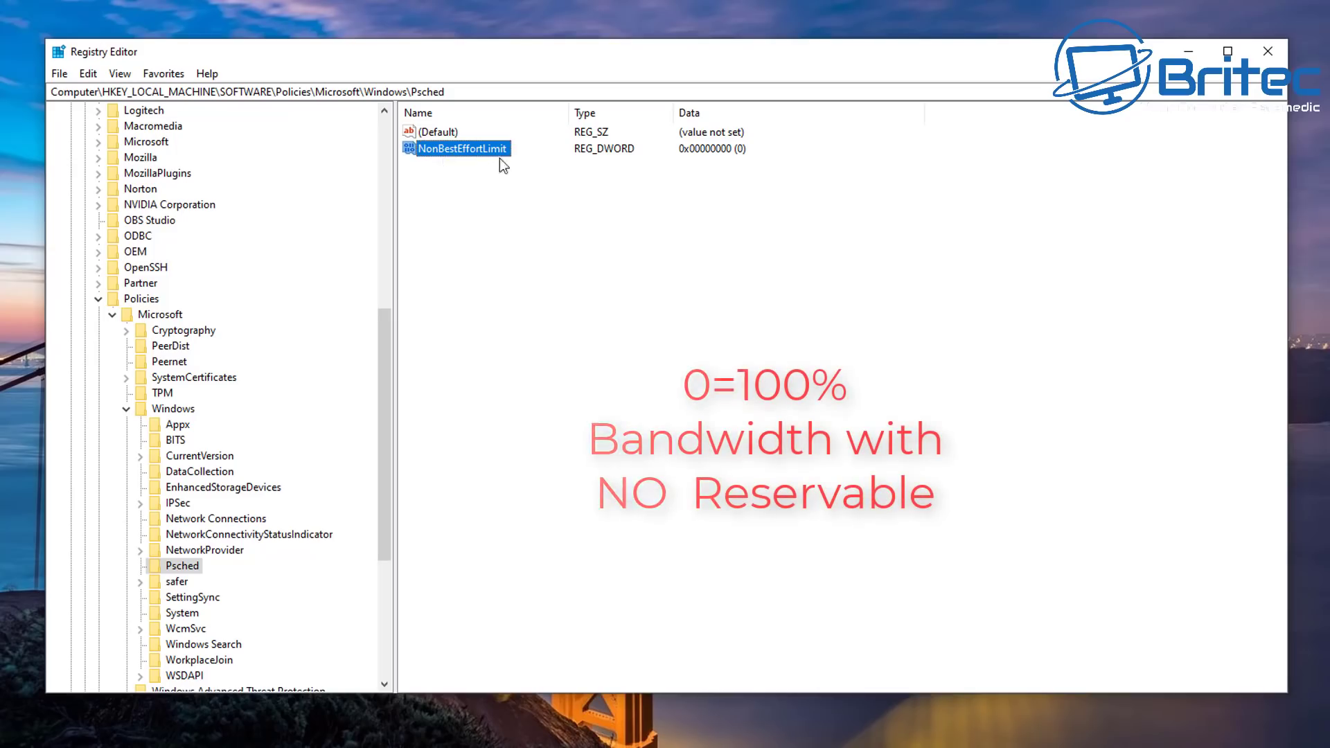
pyautogui.click(170, 567)
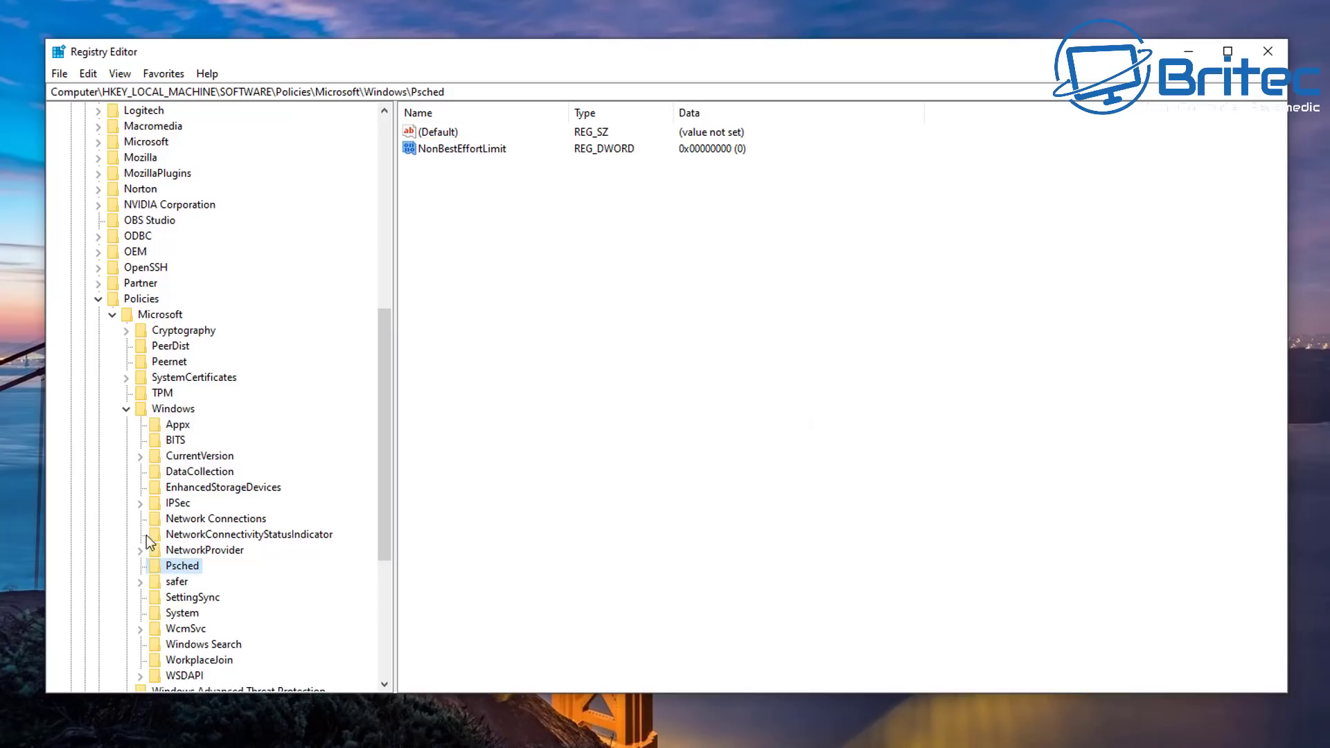
# - Create a new subkey under the Windows policies key and rename it Psched
pyautogui.click(163, 413)
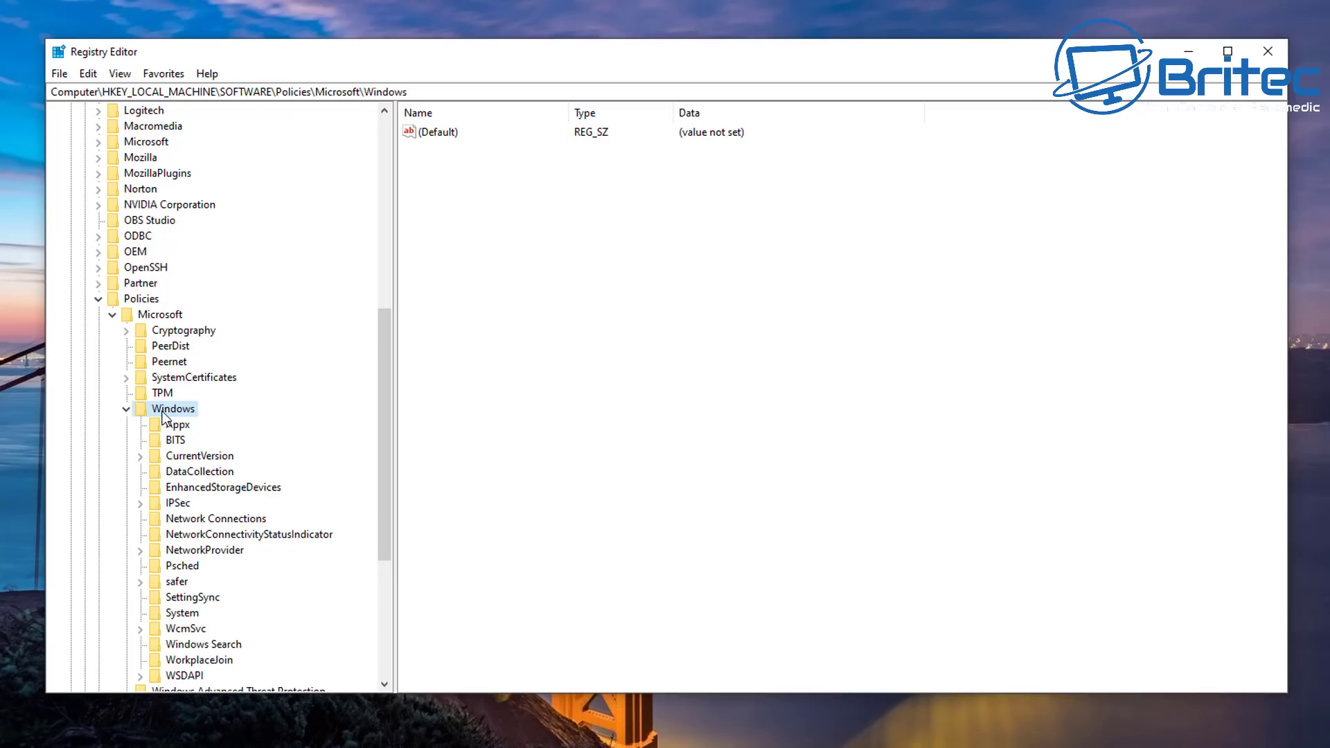
pyautogui.rightClick(169, 410)
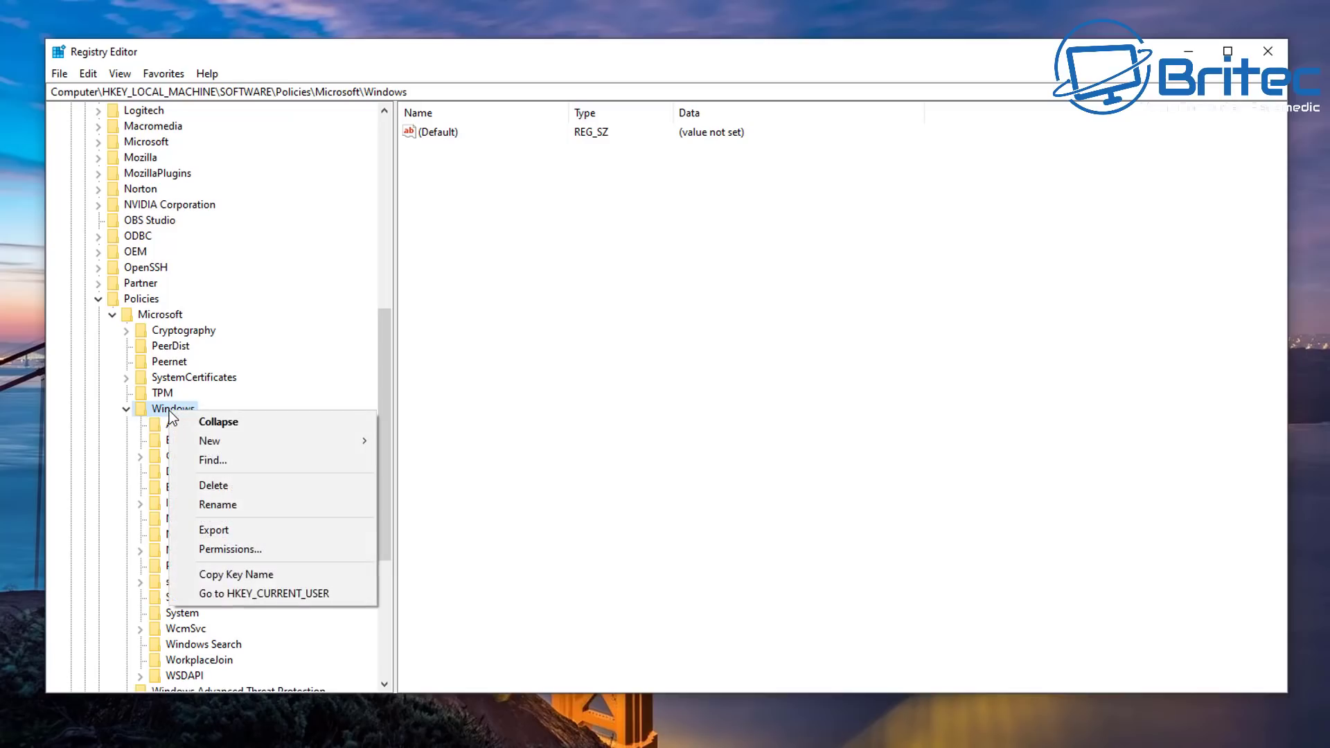
pyautogui.moveTo(231, 442)
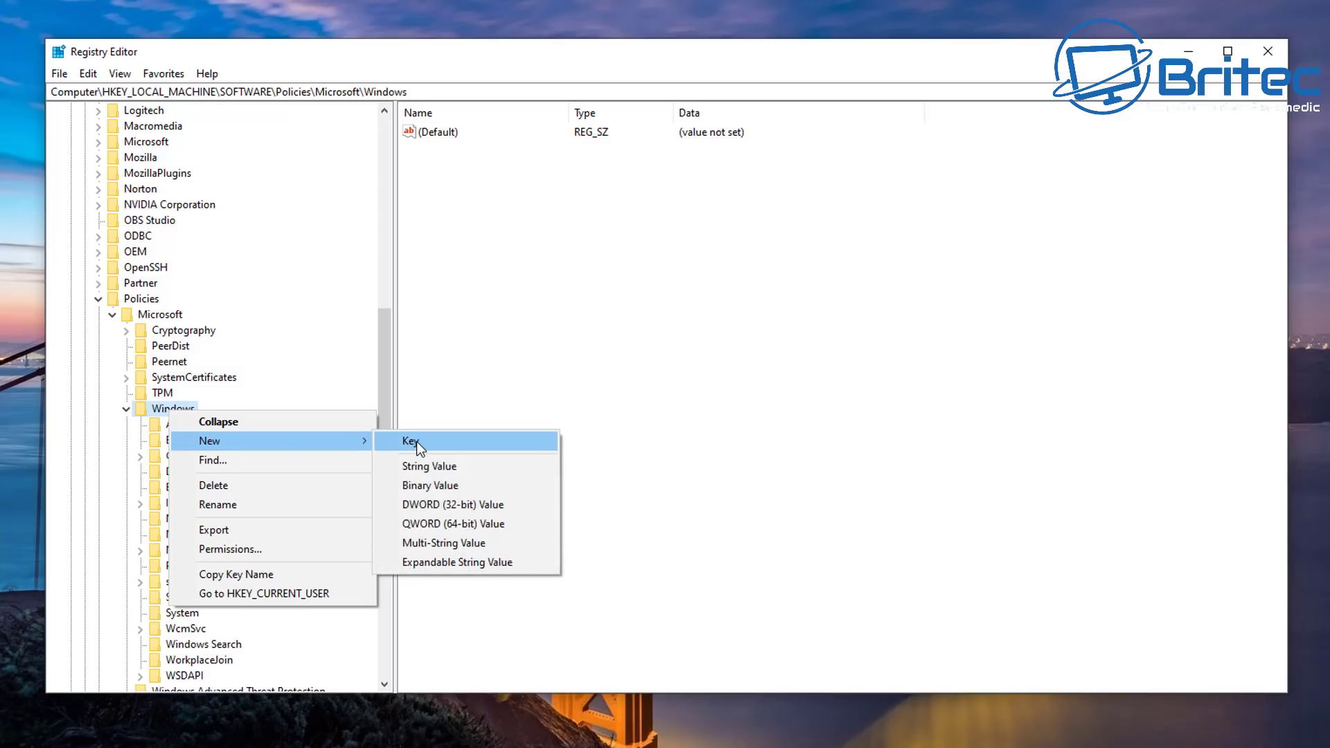
pyautogui.click(418, 442)
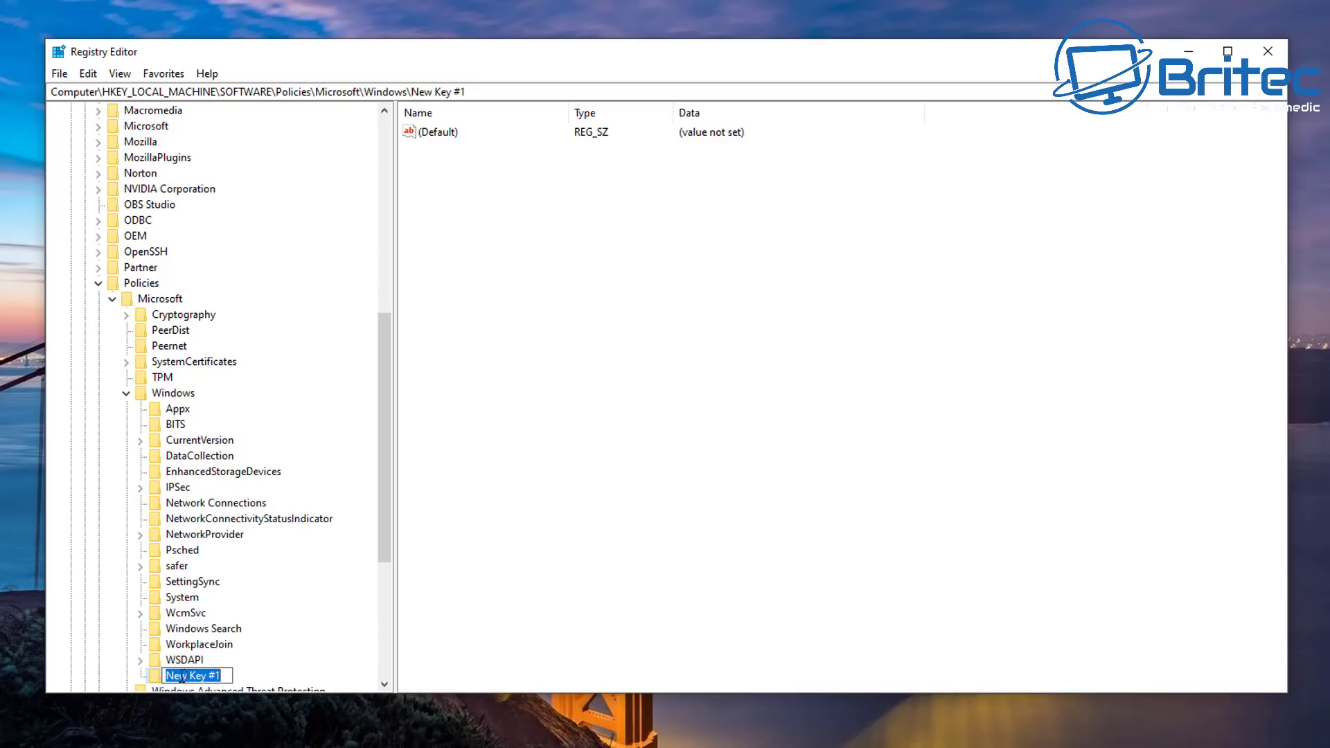
pyautogui.press('Return')
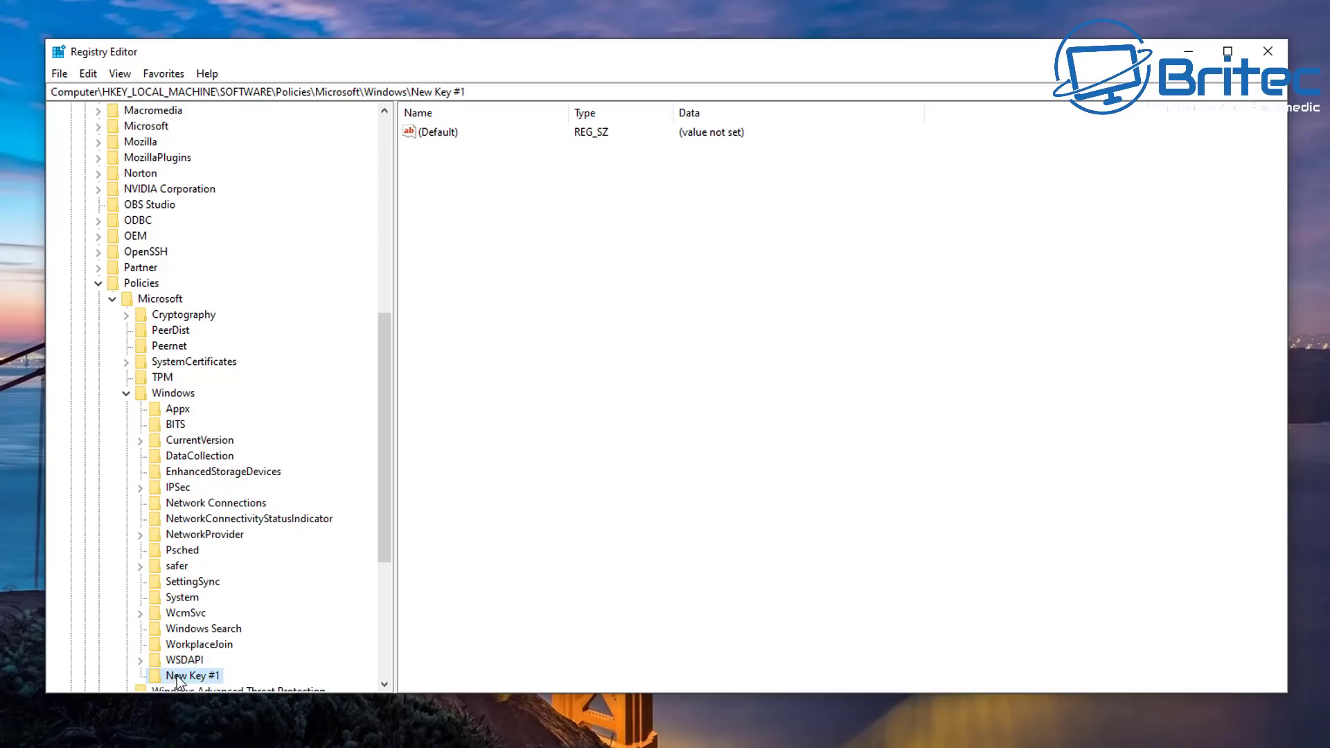
pyautogui.rightClick(174, 676)
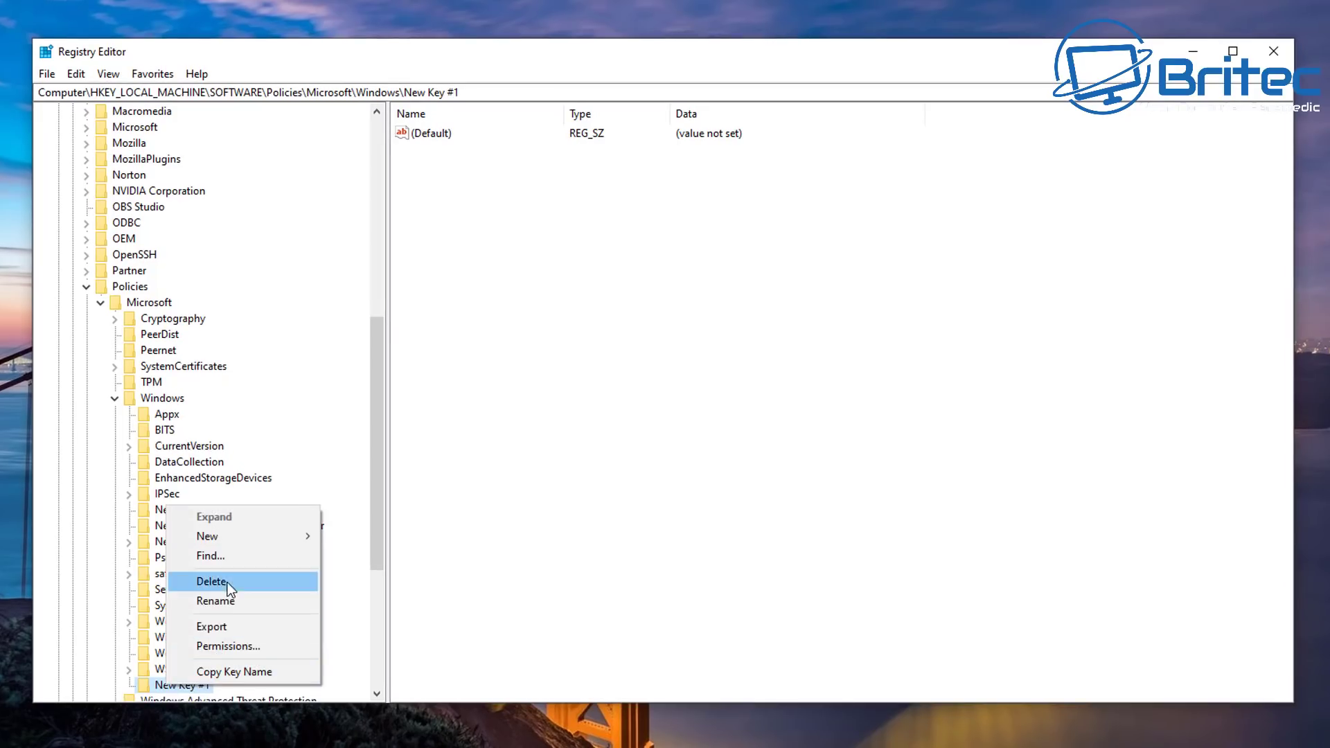
pyautogui.click(222, 603)
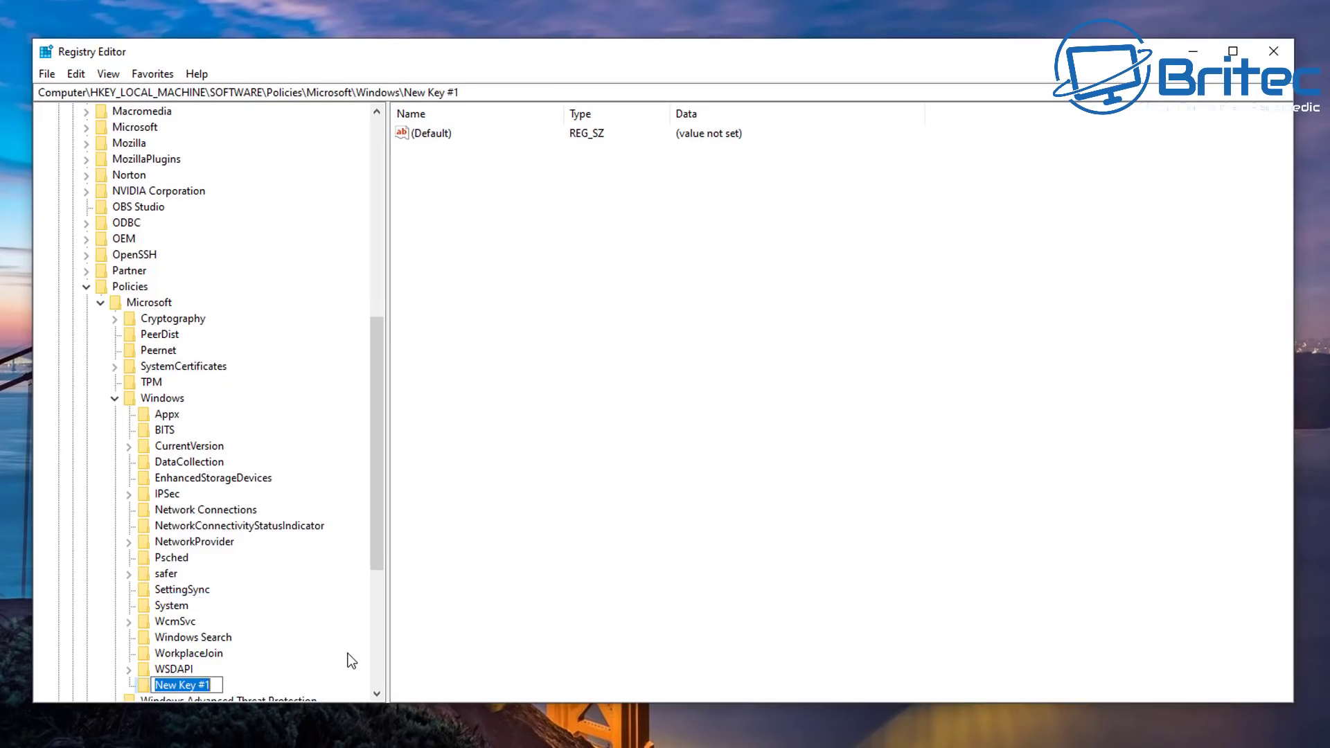
pyautogui.write('Psch')
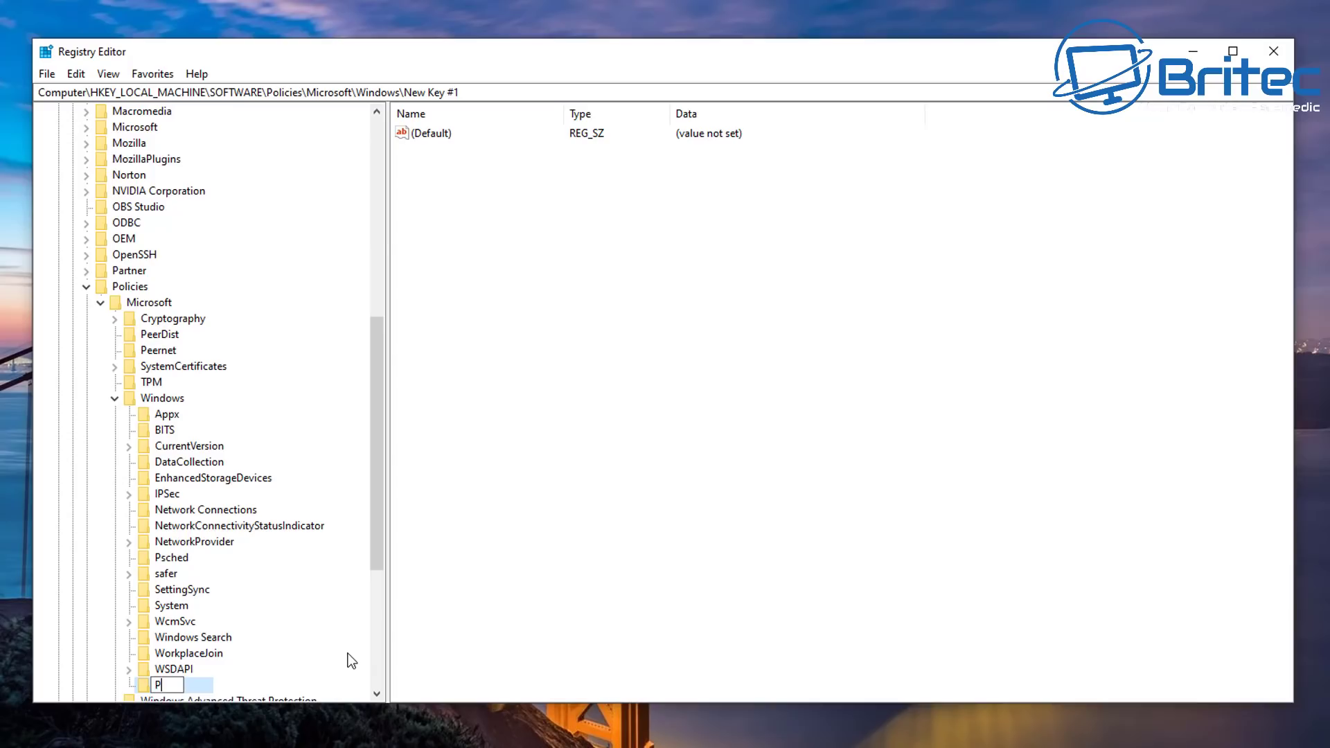
pyautogui.write('ed')
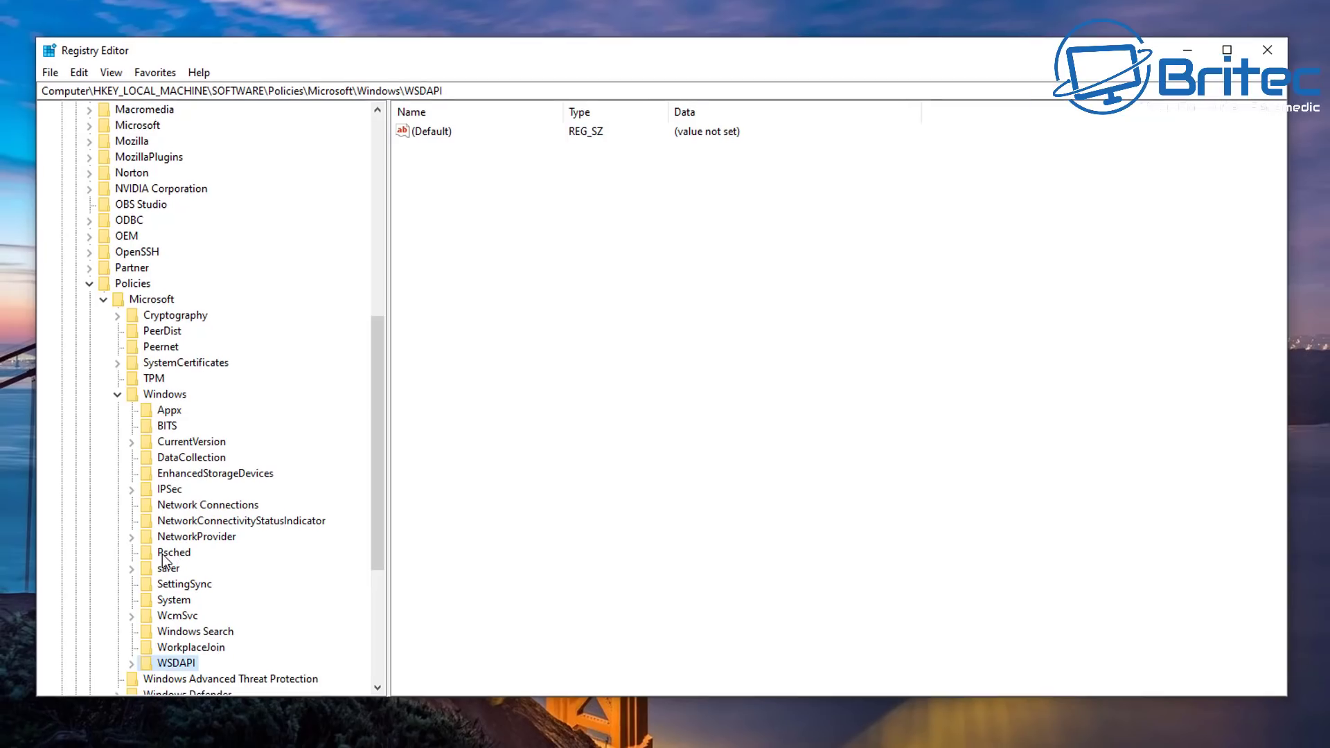
# - Add a trial DWORD (32-bit) value New Value #1 in Psched, then delete it
pyautogui.click(160, 559)
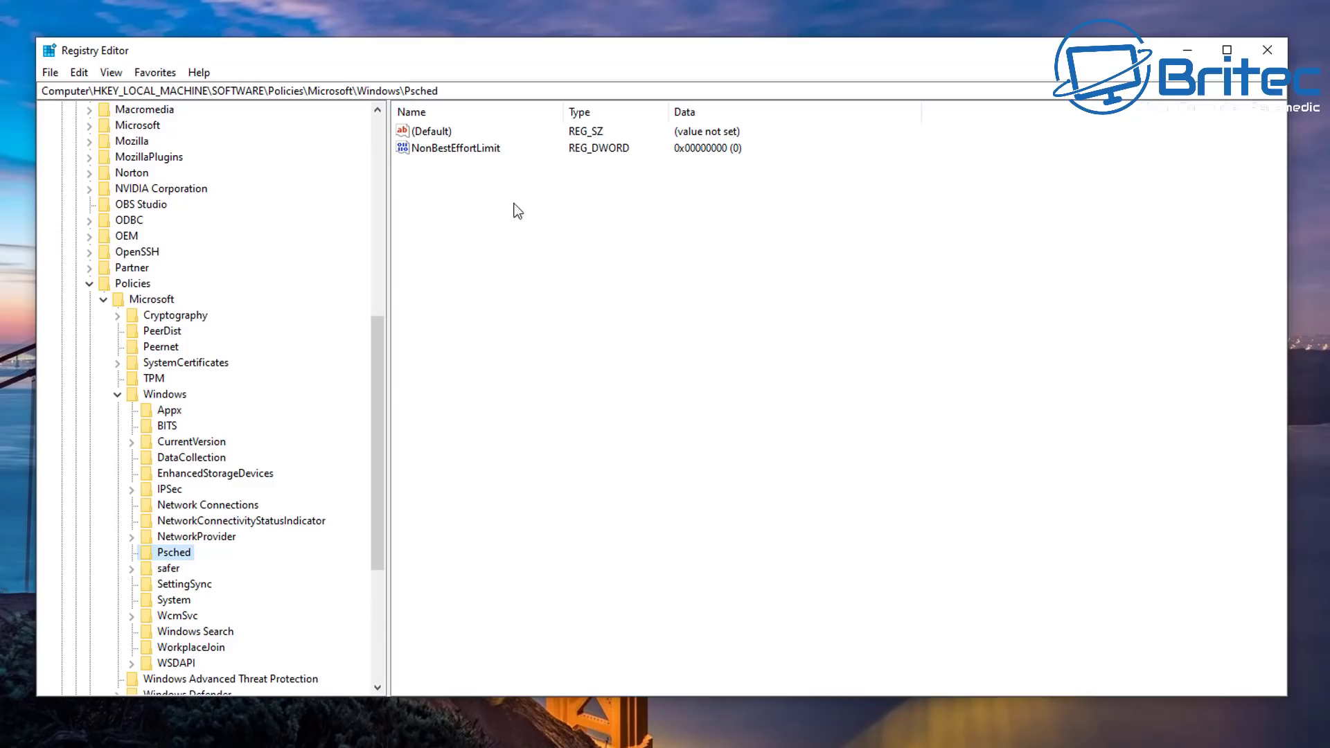
pyautogui.rightClick(483, 201)
pyautogui.moveTo(535, 210)
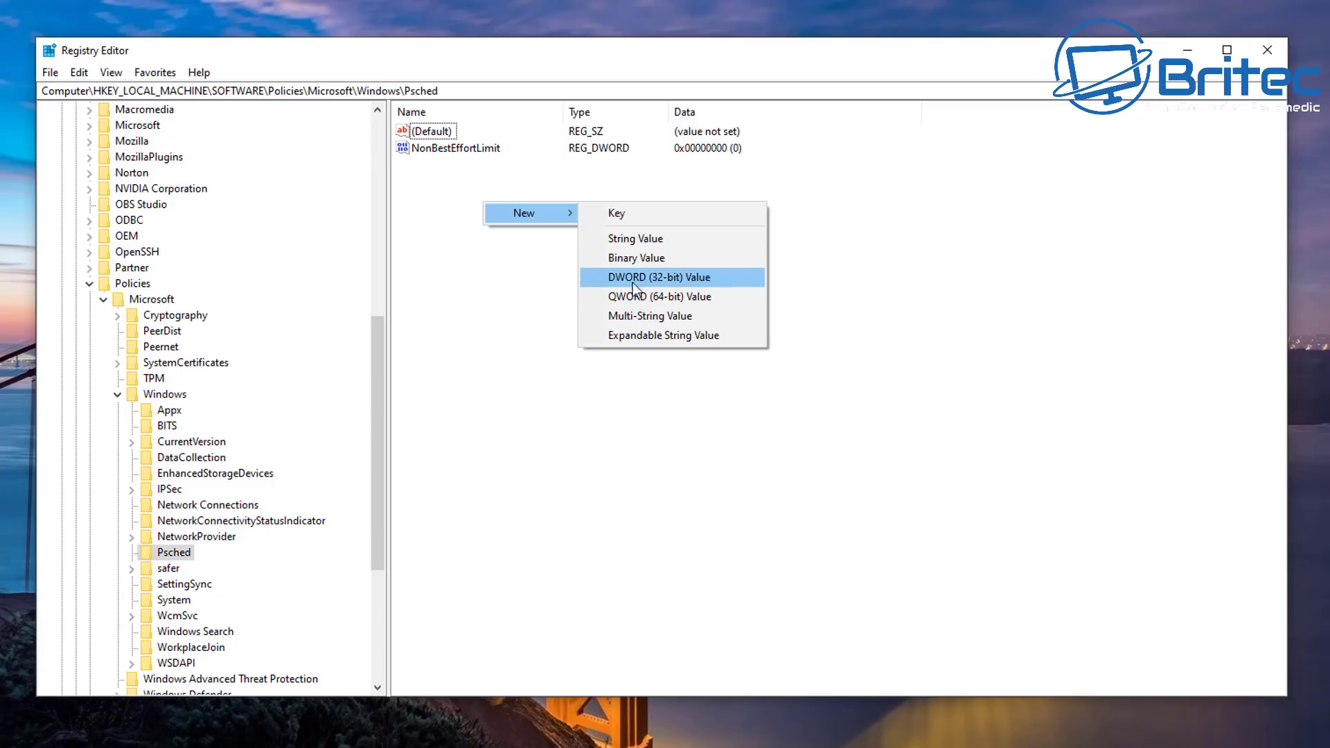
pyautogui.click(691, 280)
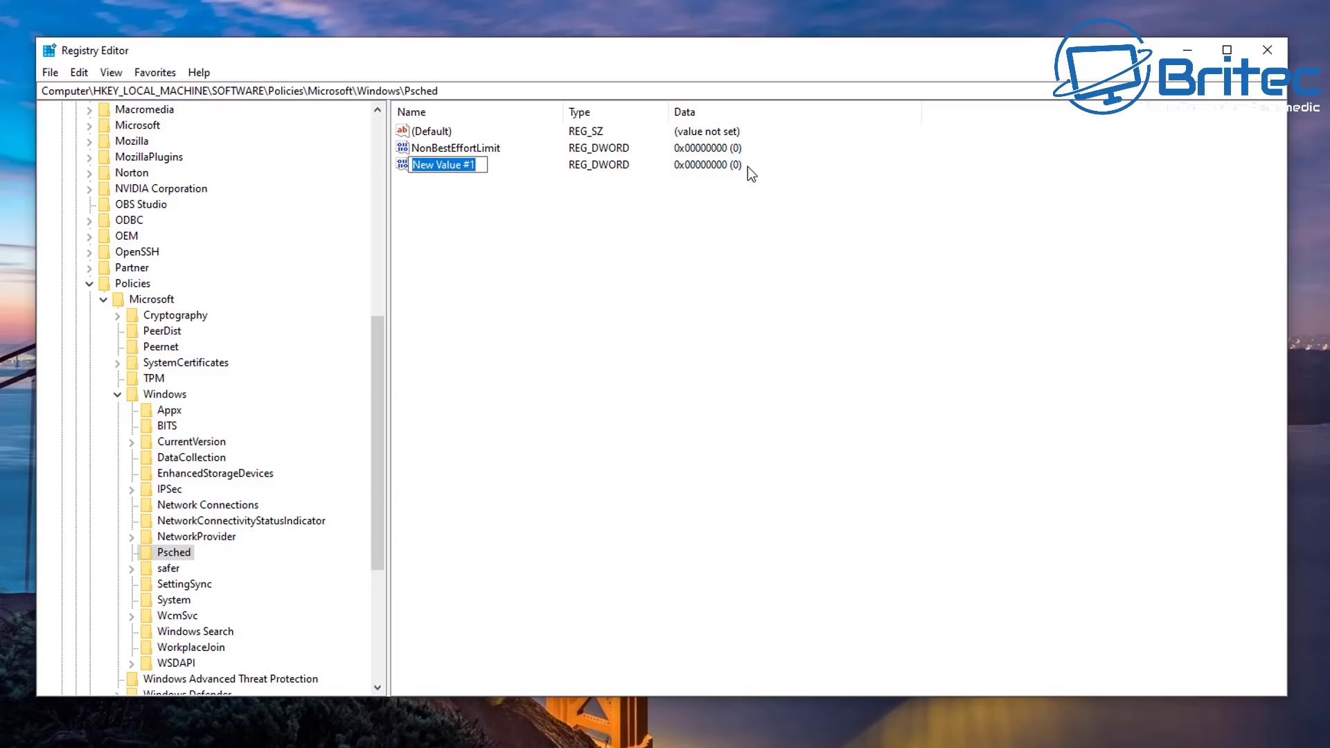
pyautogui.press('Return')
pyautogui.rightClick(454, 169)
pyautogui.click(489, 213)
pyautogui.click(757, 394)
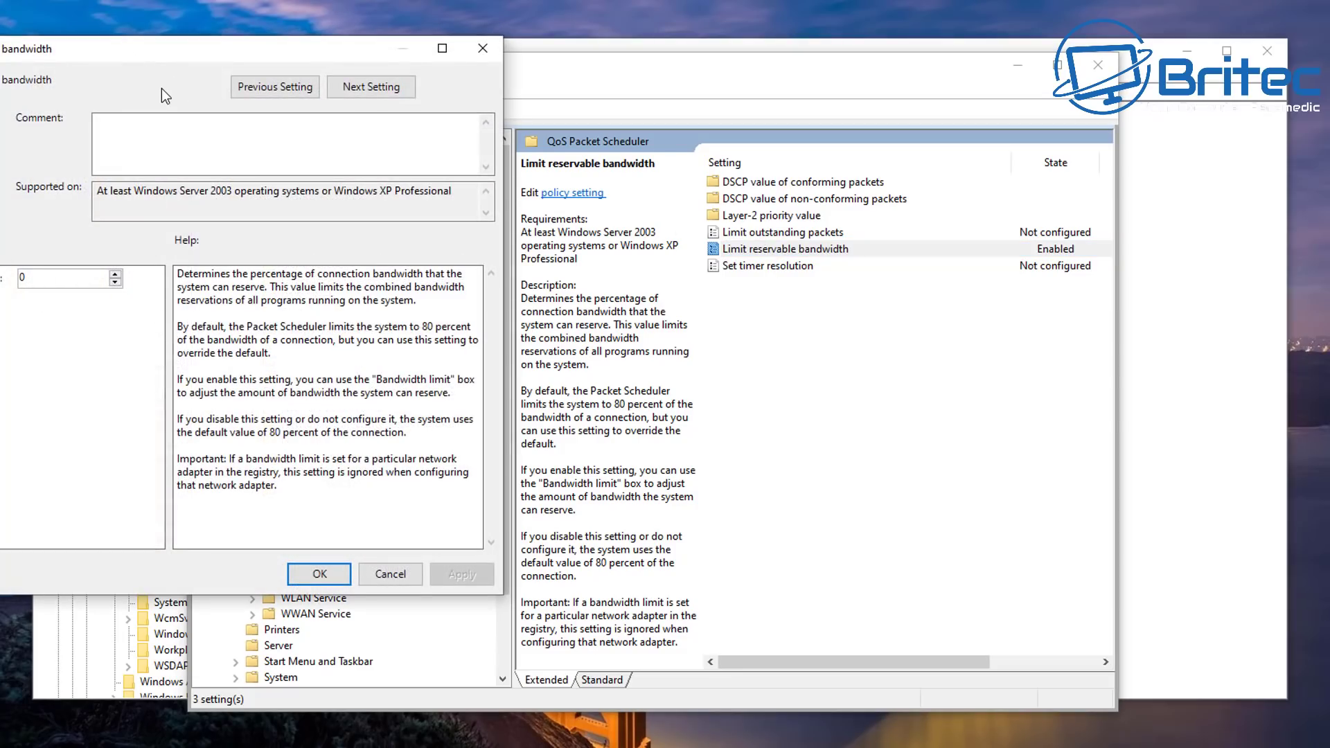
# - Move the Limit reservable bandwidth dialog into view and close it
pyautogui.moveTo(138, 46); pyautogui.dragTo(520, 118)
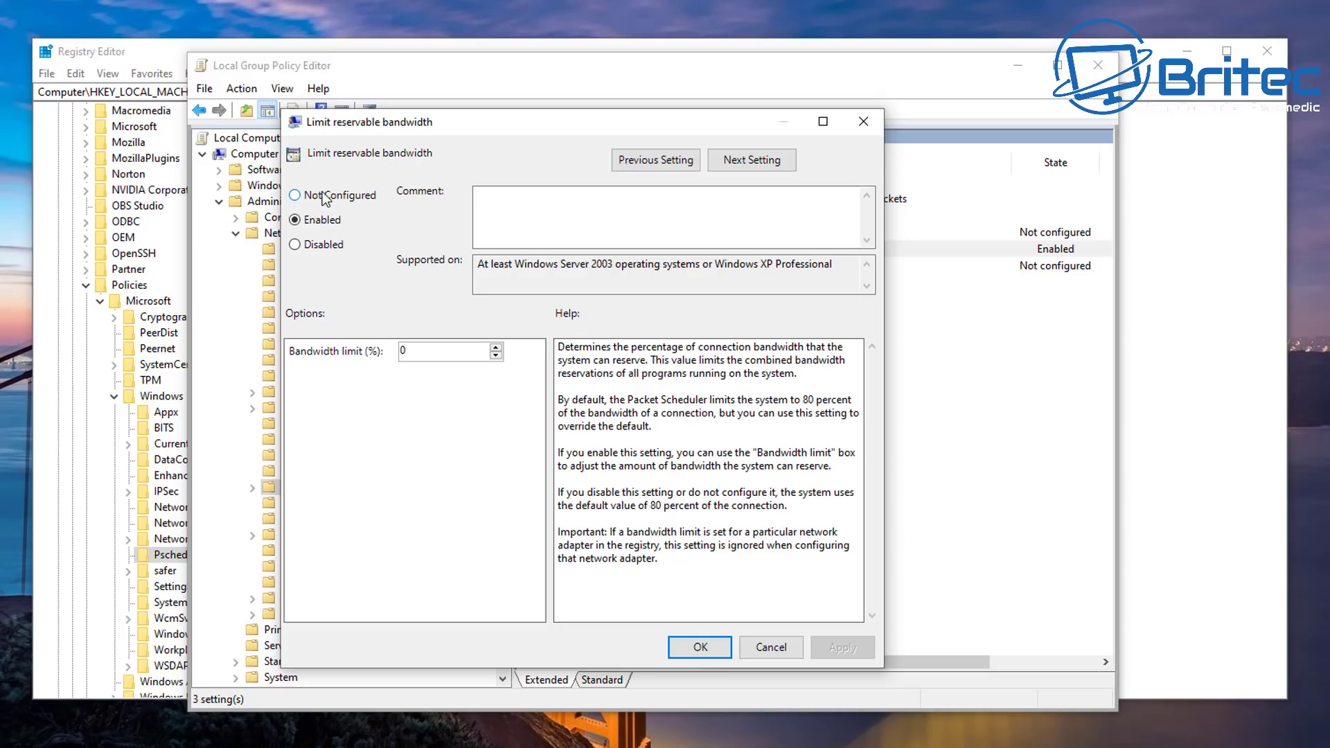
pyautogui.click(863, 121)
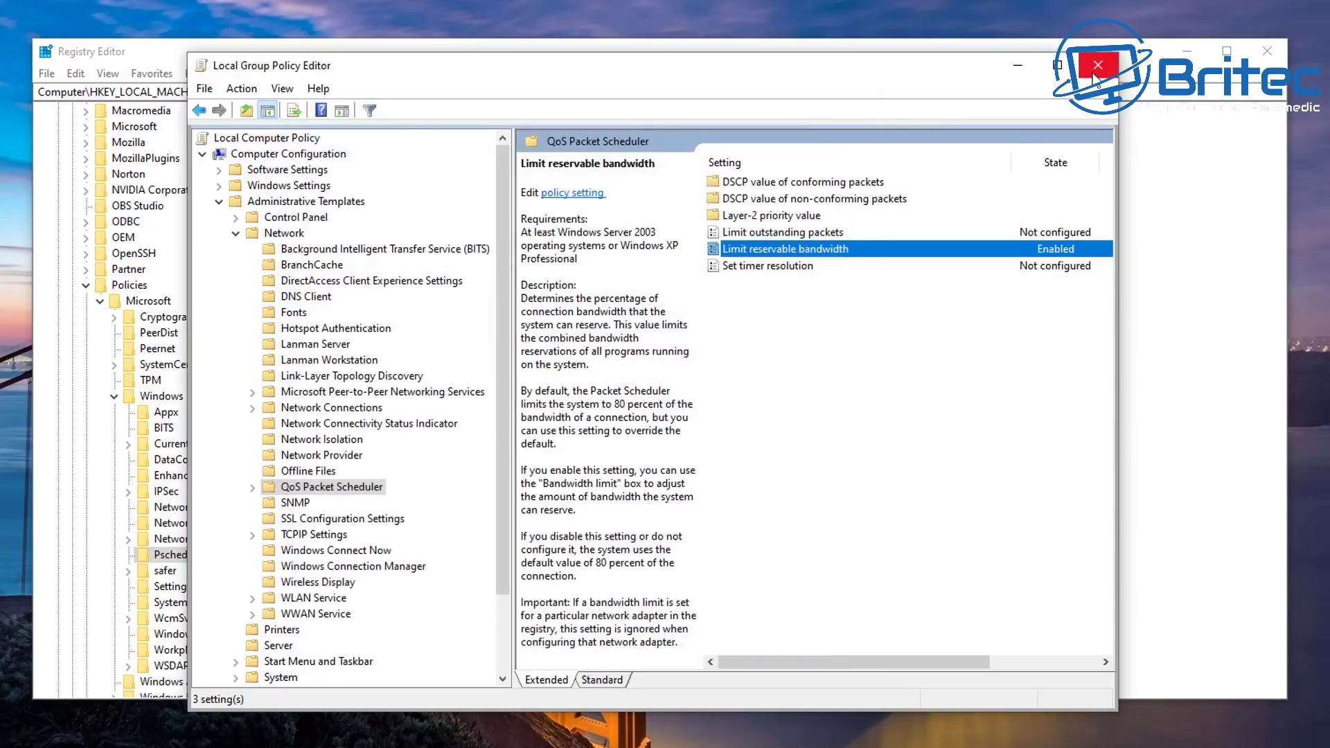